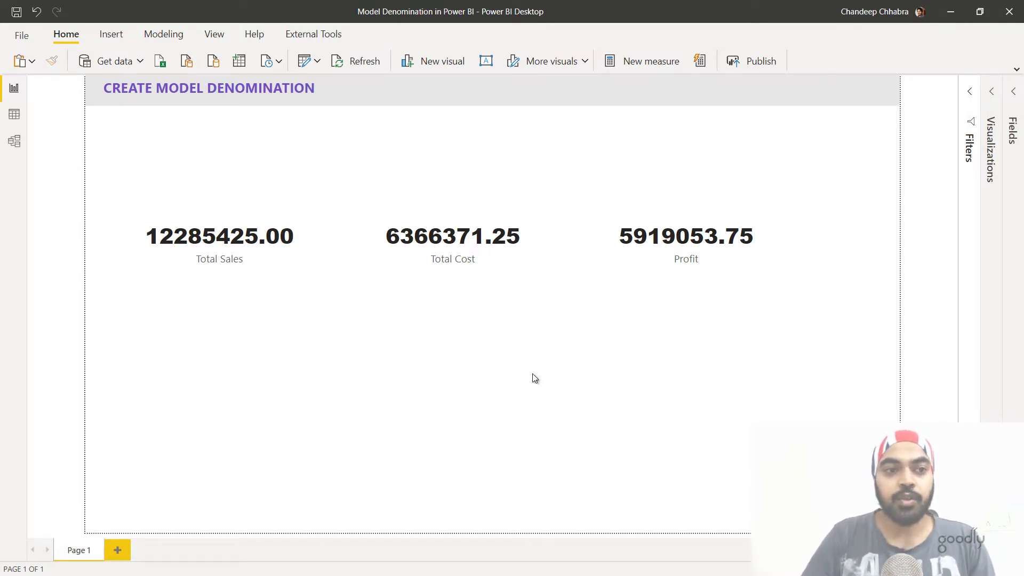
- Review the Sales table's data and the formulas of the Total Sales and Total Cost measures
left_click(14, 115)
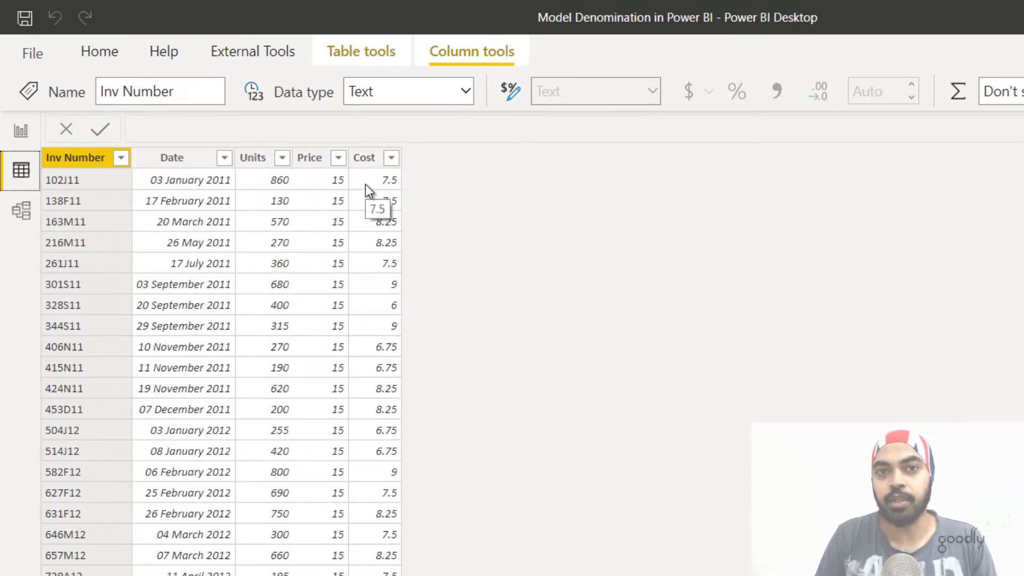
left_click(21, 130)
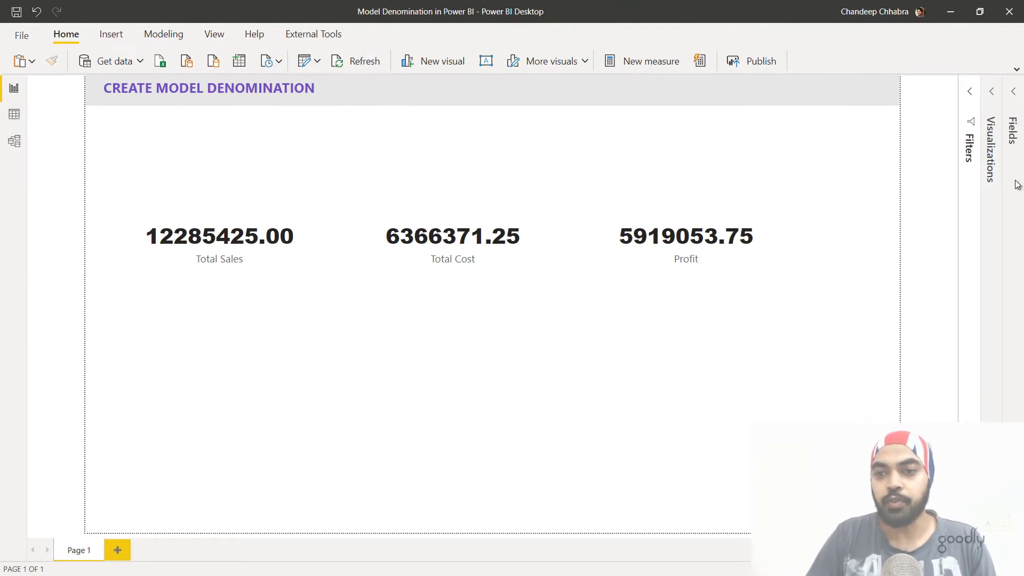
left_click(1010, 137)
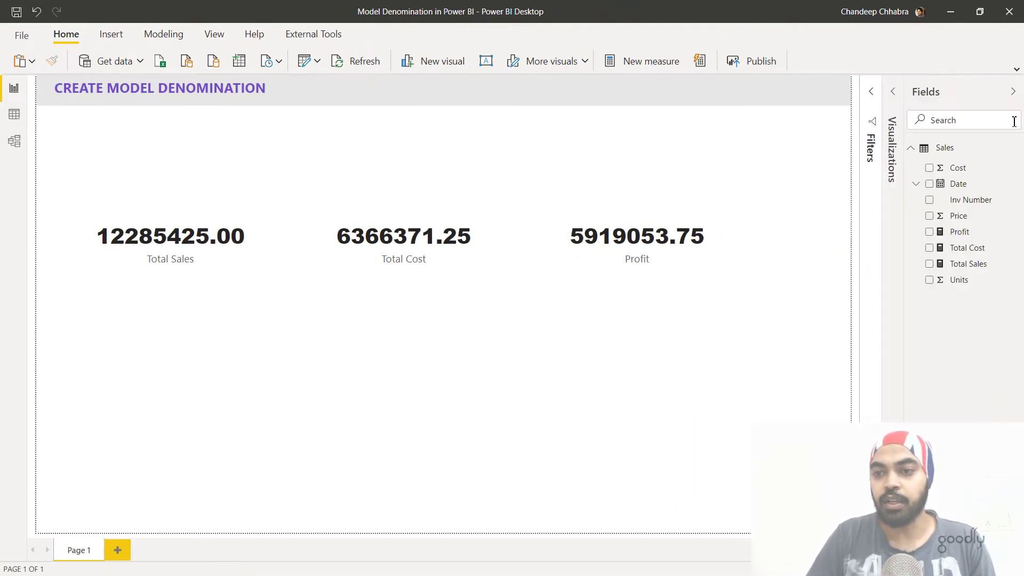
left_click(975, 267)
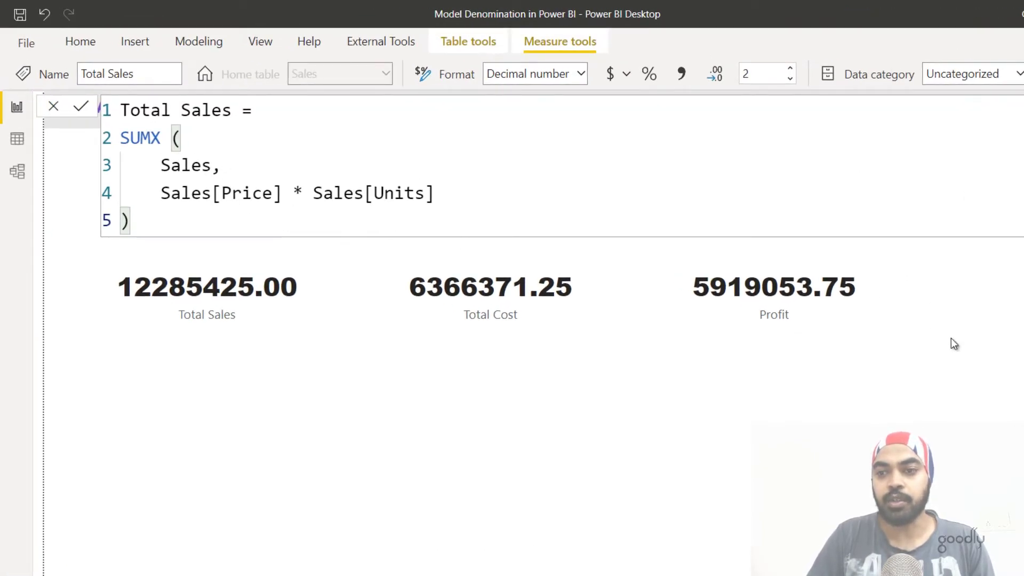
left_click(1021, 251)
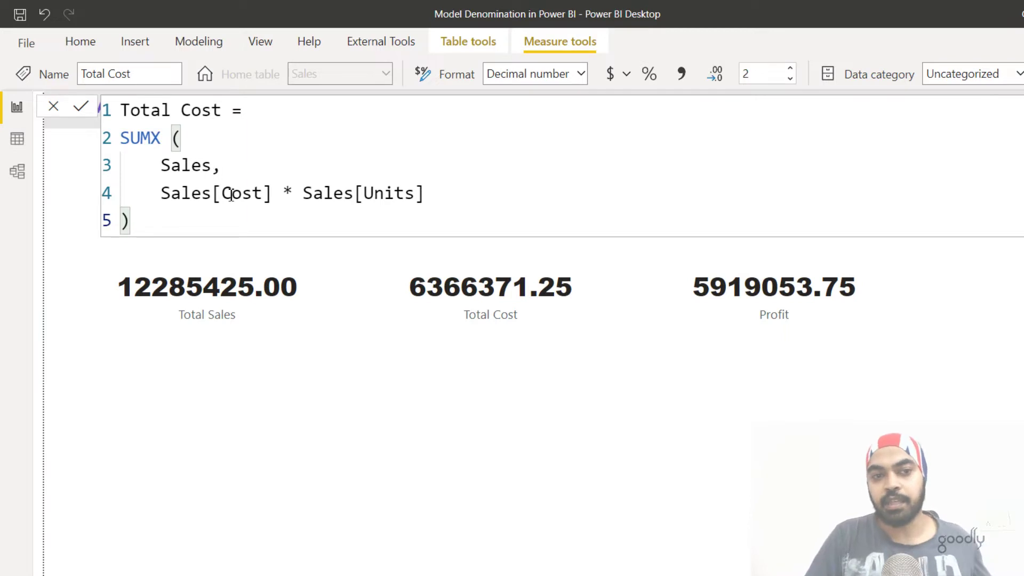
left_click(388, 203)
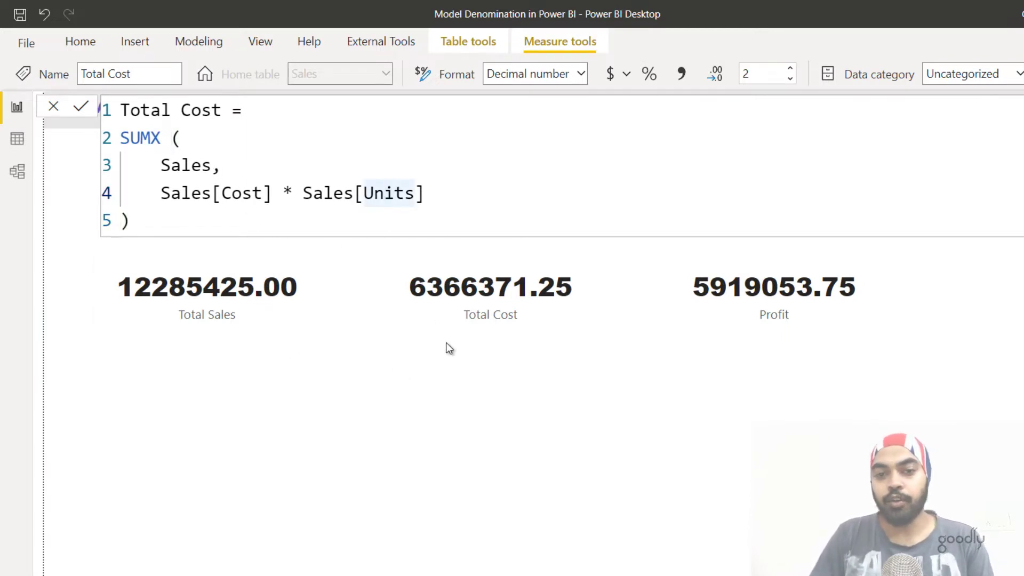
left_click(792, 361)
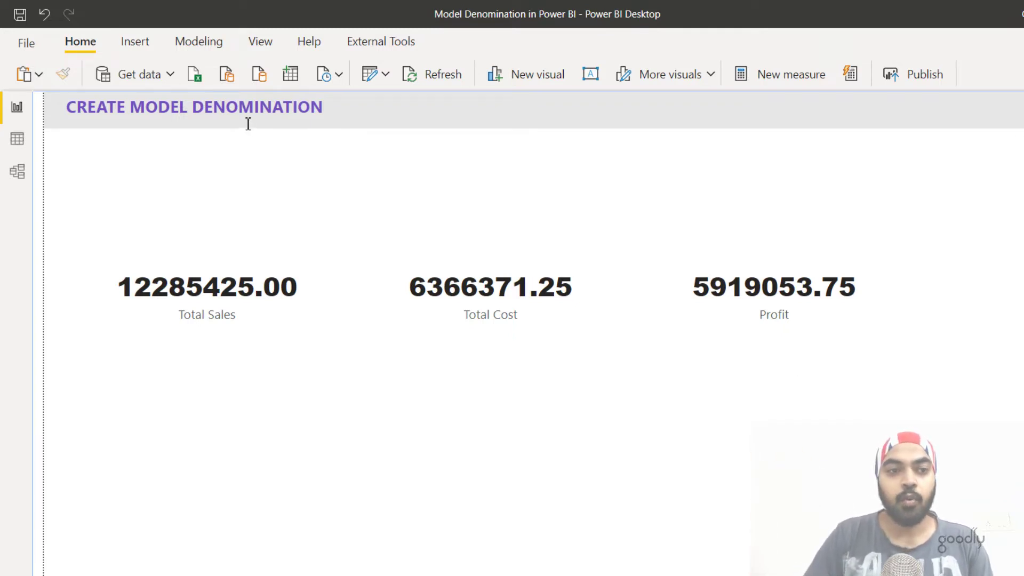
- Create a calculated table named Denom Table and start its definition with the DATATABLE function
left_click(16, 143)
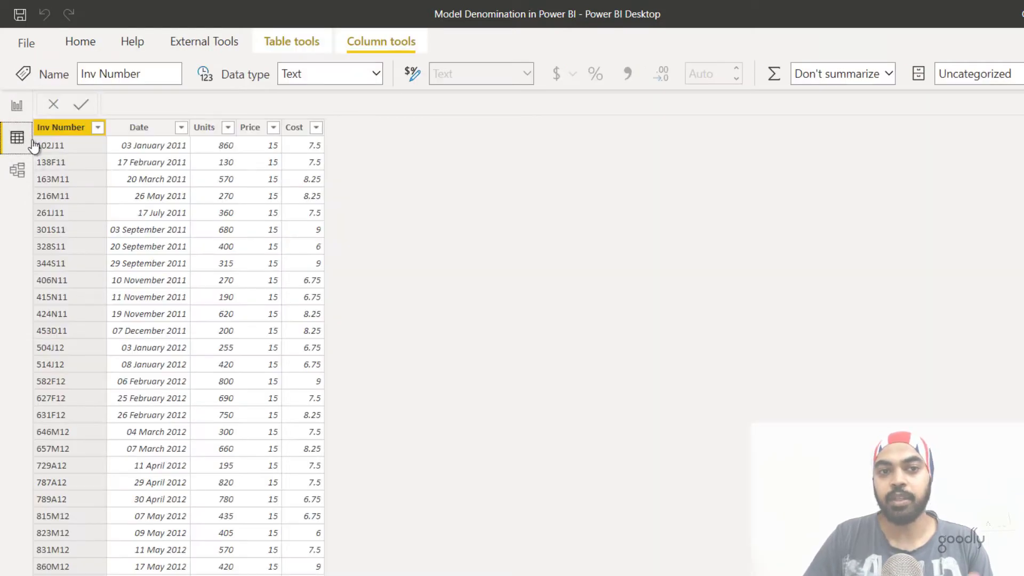
left_click(292, 43)
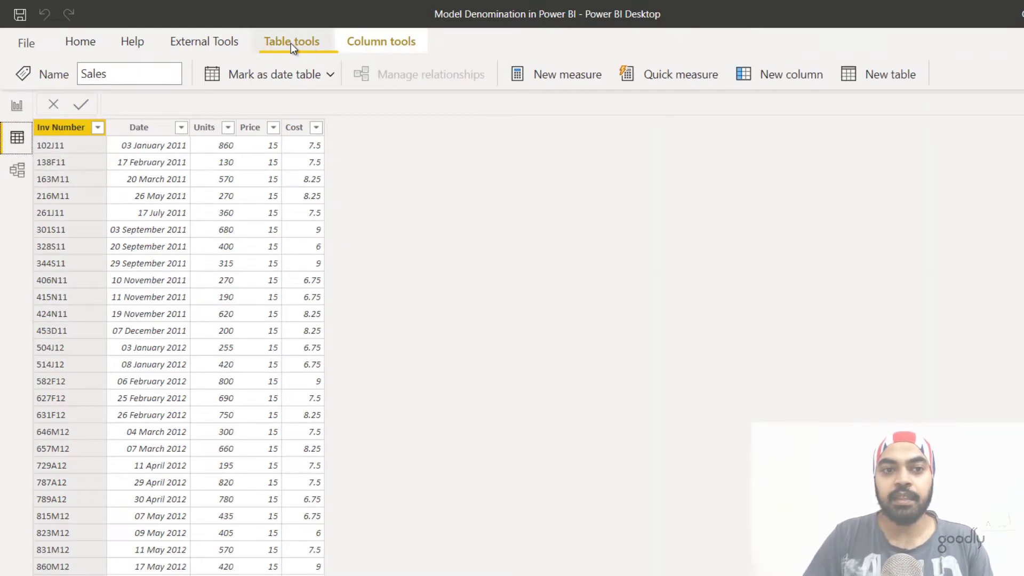
left_click(886, 73)
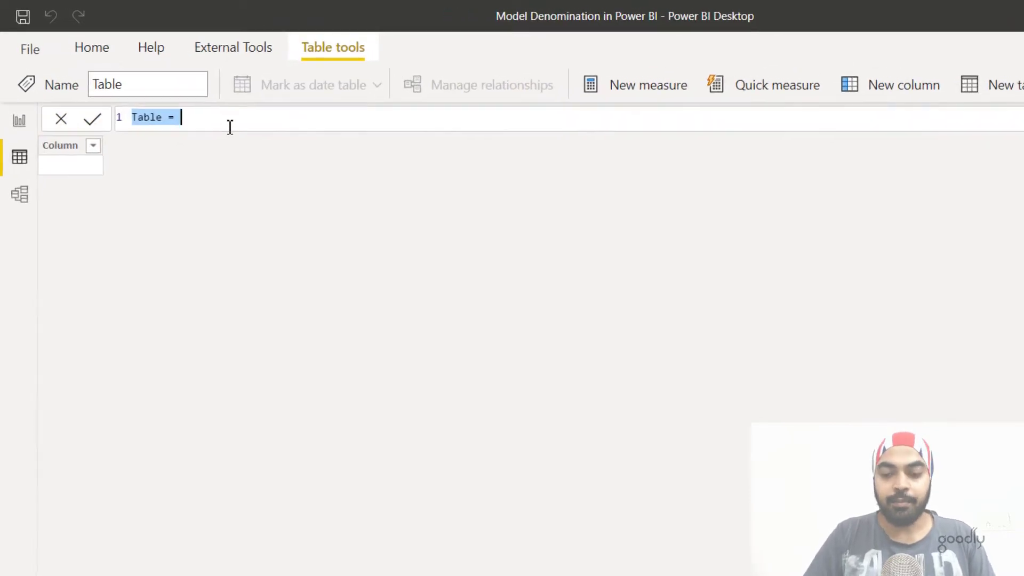
scroll(230, 127, "up", 3, "ctrl")
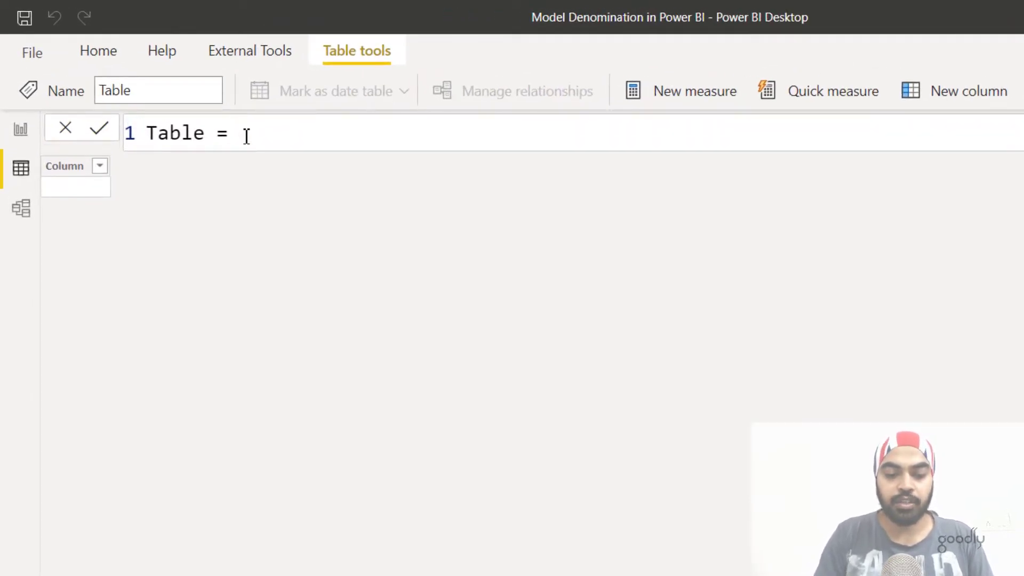
key("ctrl+a")
type("Denom Table =")
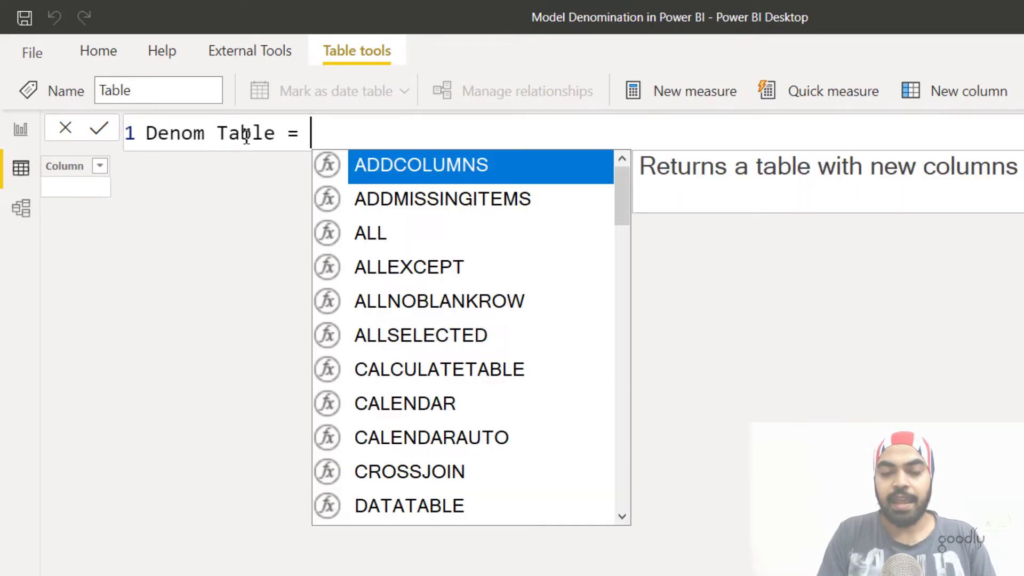
key("shift+Return")
type("dat")
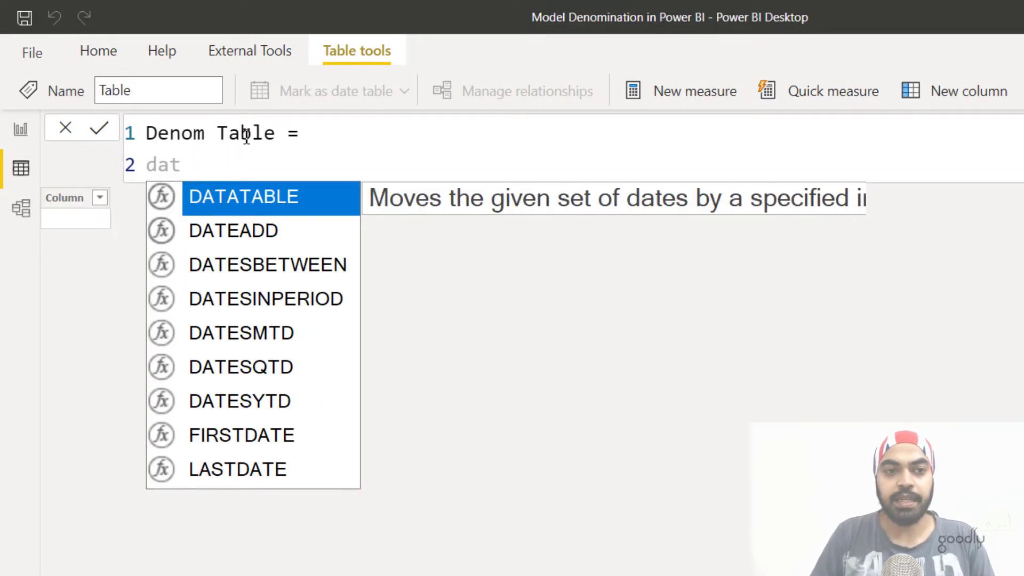
key("Tab")
key("shift+Return")
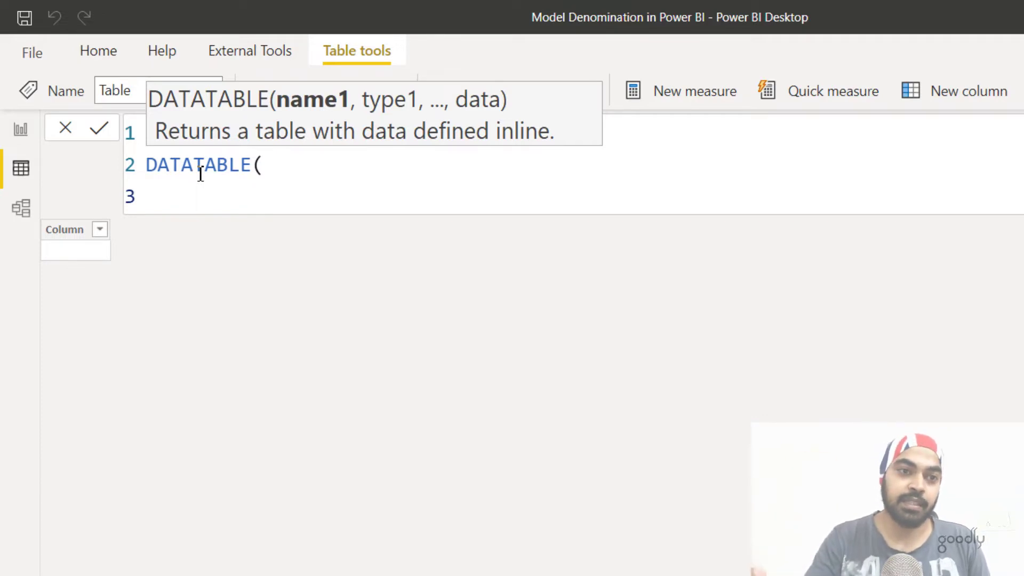
- Define the first DATATABLE column as "Tag" with the STRING data type
type("\"")
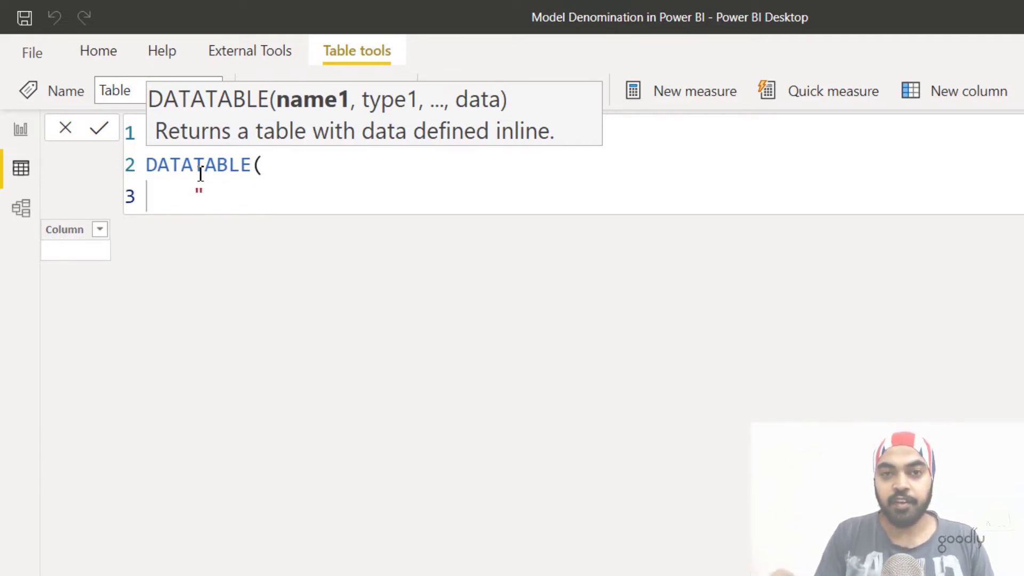
type("Tag\",")
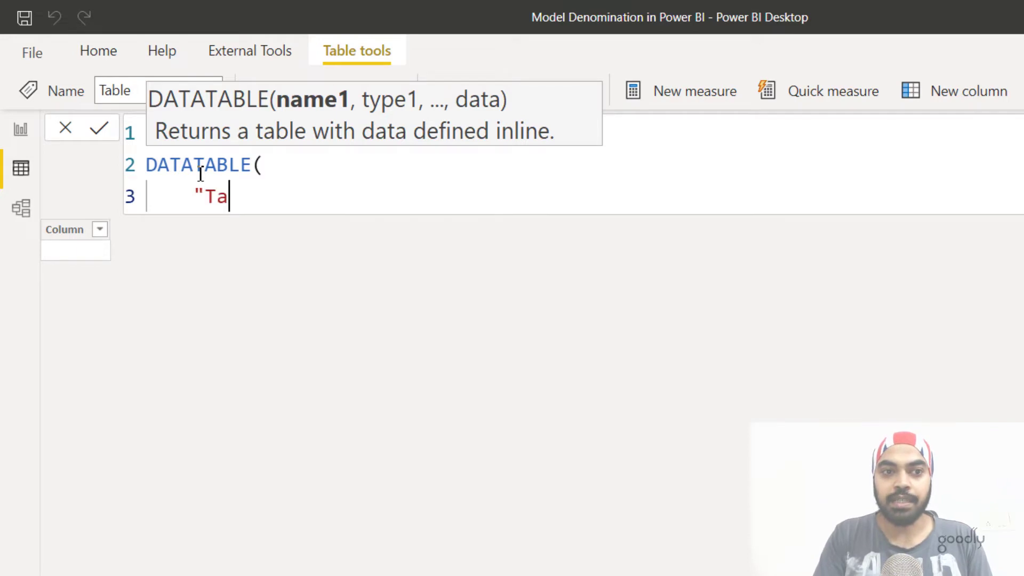
key("Down")
key("Down")
key("Down")
key("Down")
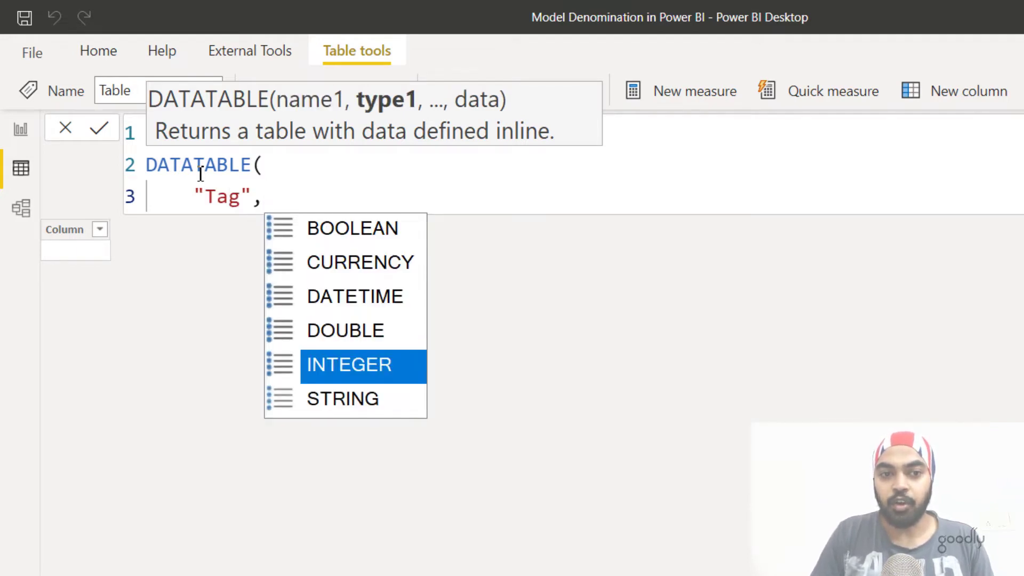
key("Down")
key("Tab")
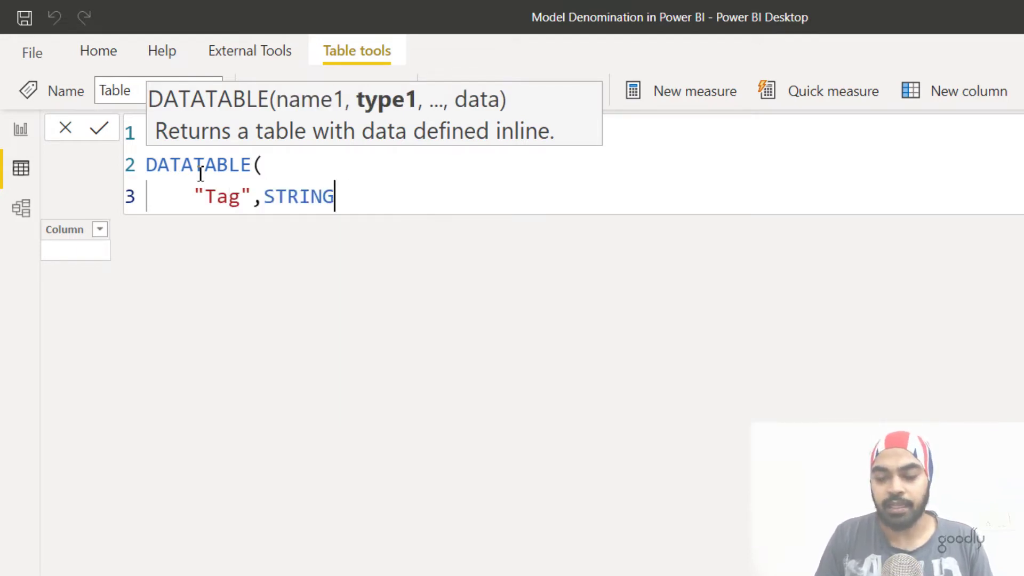
type(",")
- Duplicate the Tag column line and change the copy to a "Number" column with the INTEGER data type
key("shift+alt+Down")
key("Left")
key("Left")
key("Left")
key("Left")
key("Left")
key("Left")
key("Left")
key("Left")
key("Left")
key("ctrl+shift+Left")
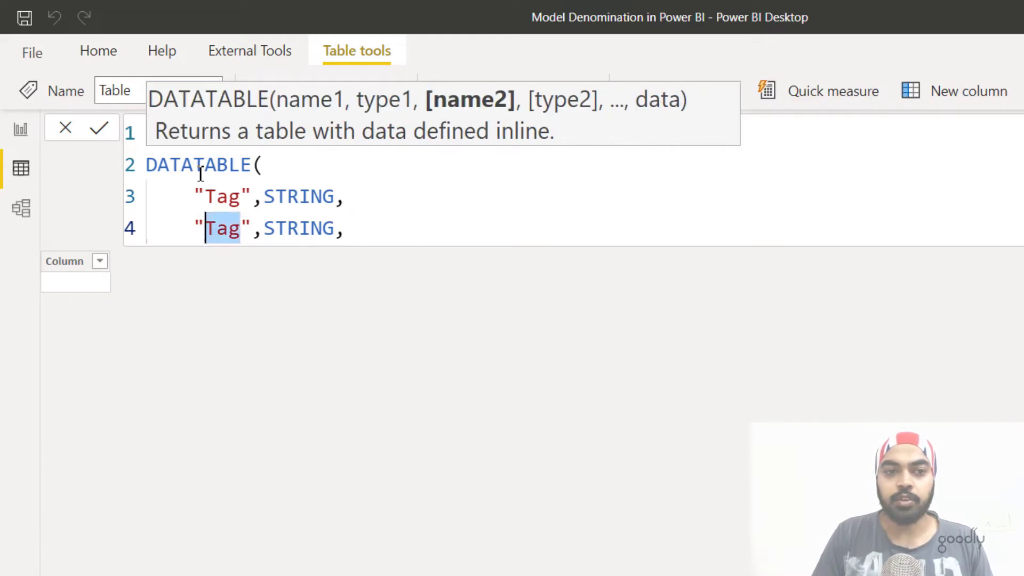
type("Number")
key("Right")
key("Right")
key("ctrl+shift+Right")
type("int")
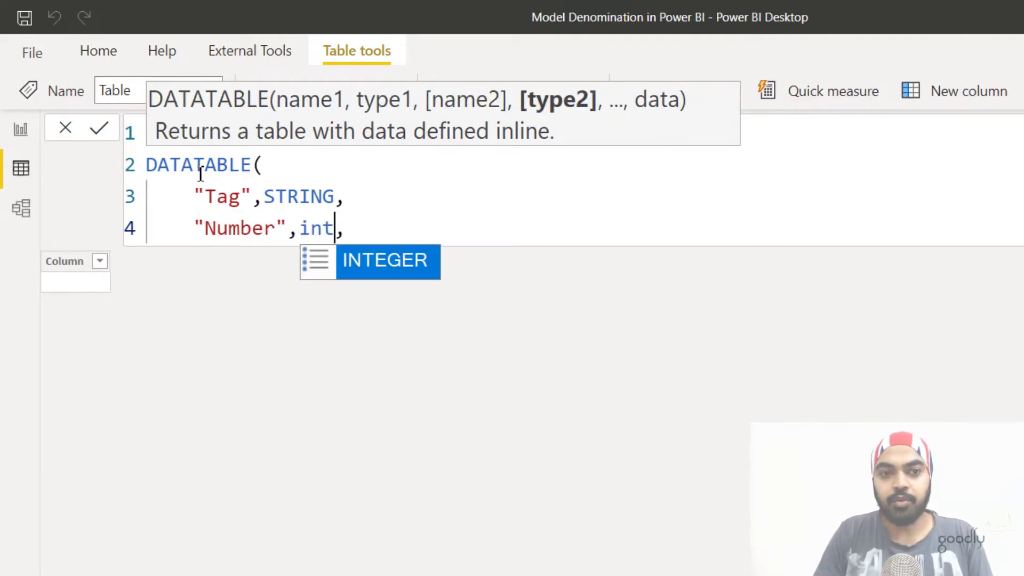
key("Tab")
type(",")
key("Return")
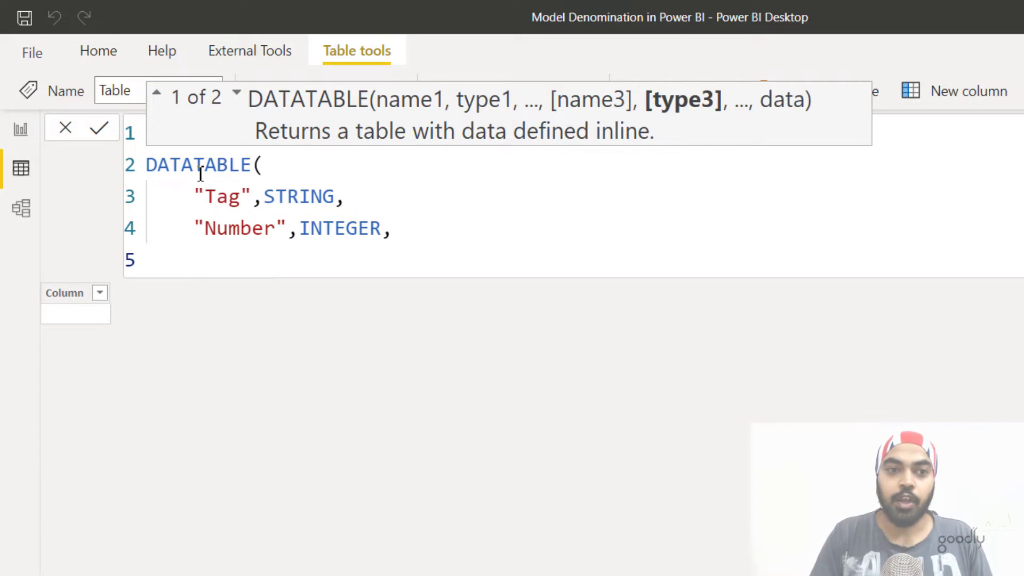
- Open the table's data list and add the first row {"Units",1}
type("{")
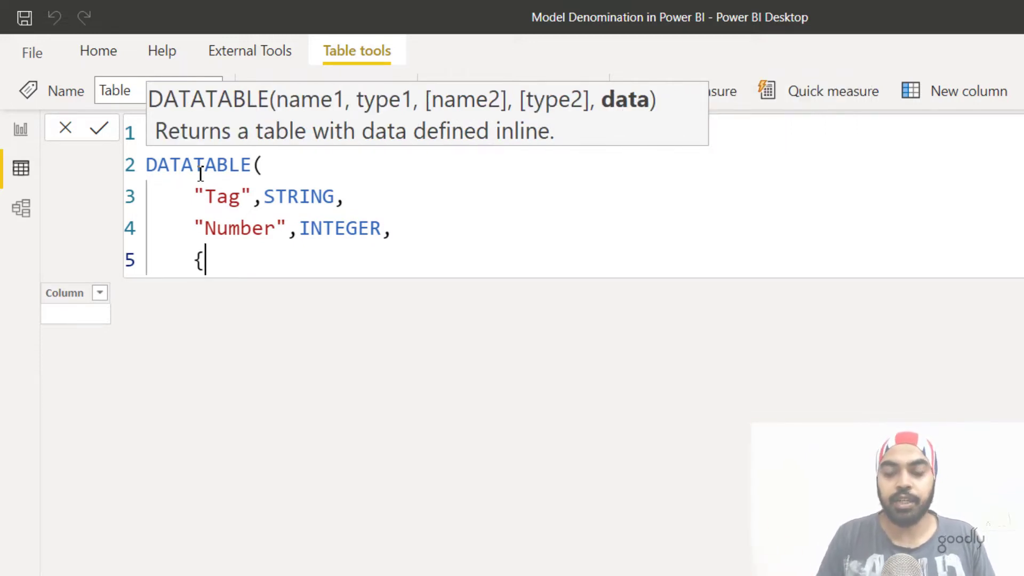
key("Return")
type("{")
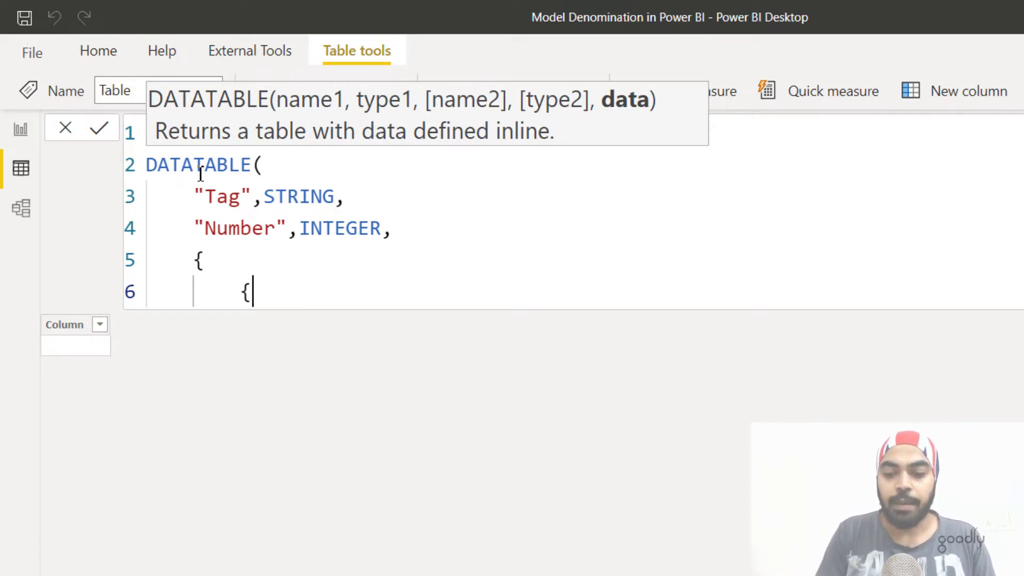
type("\"")
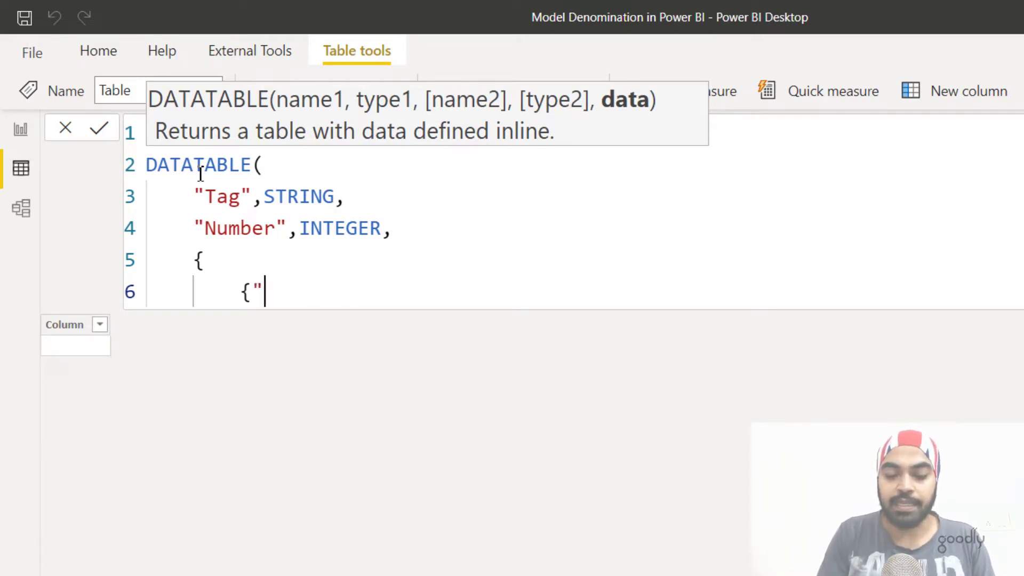
type("Units\",1}")
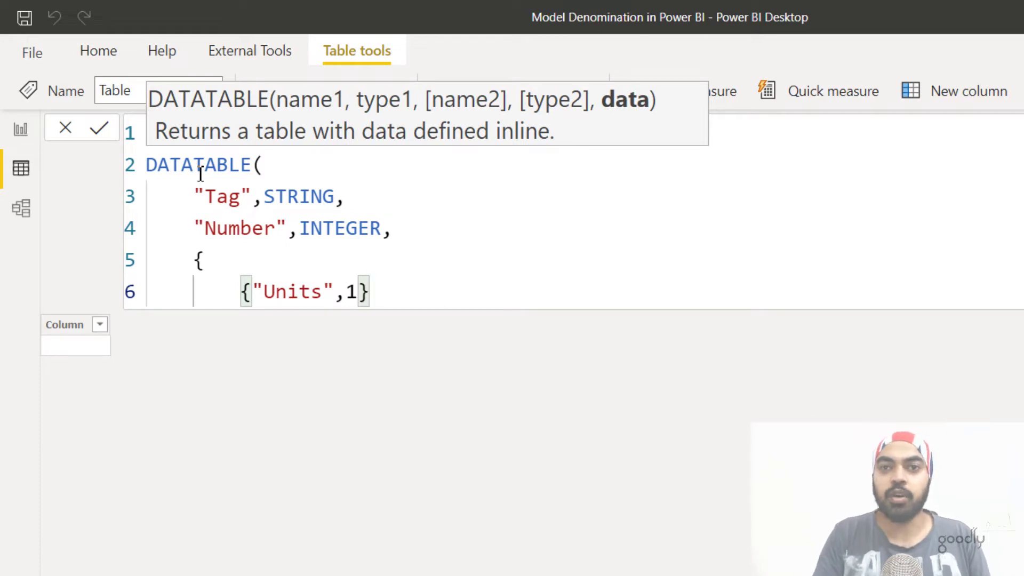
type(",")
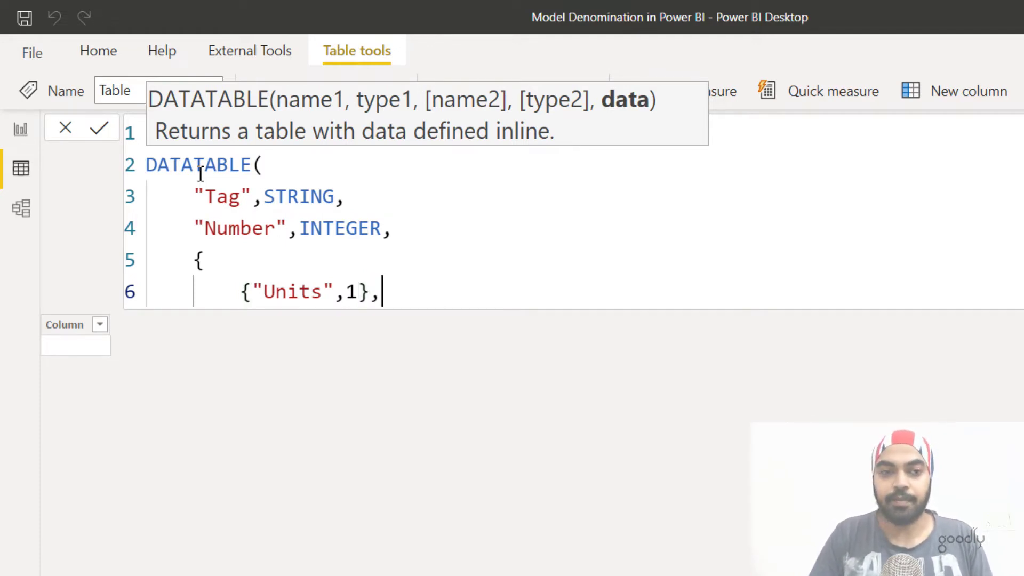
- Duplicate the Units row and change the copy to {"Thousand",1000}
key("shift+alt+Down")
key("ctrl+Left")
key("ctrl+Left")
key("ctrl+Left")
key("ctrl+shift+Left")
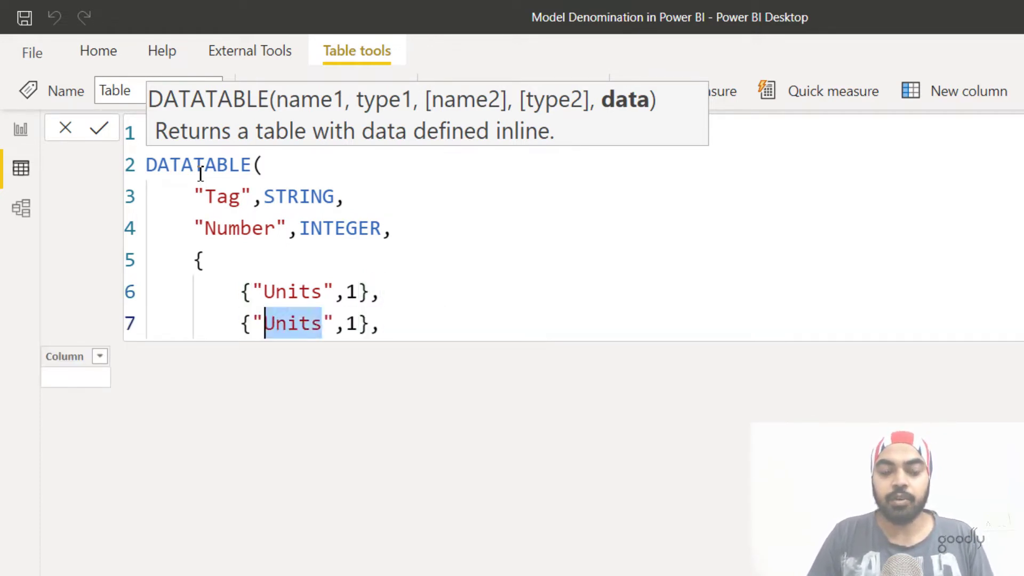
type("Thousand")
key("Right")
key("Right")
key("Right")
type("00")
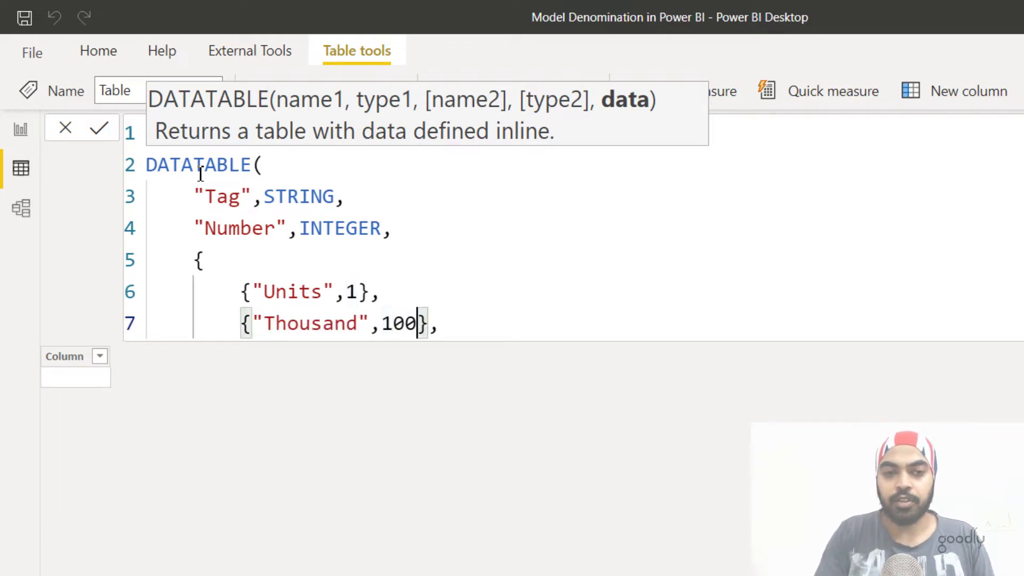
type("0")
- Duplicate the Thousand row and change the copy to {"Mn",1000000}
key("shift+alt+Down")
key("ctrl+Left")
key("ctrl+Left")
key("ctrl+Left")
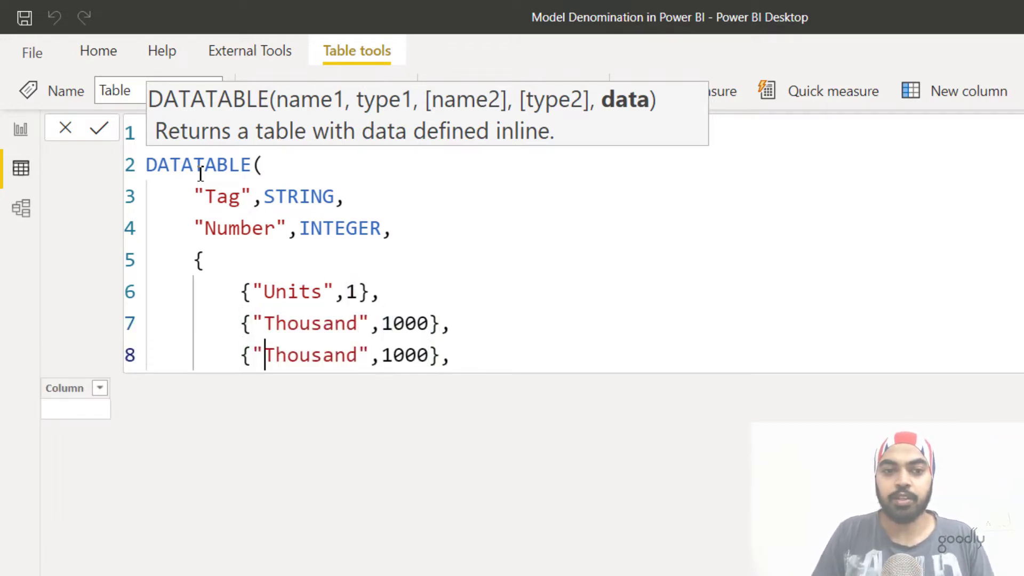
key("ctrl+shift+Right")
type("Mn")
key("Right")
key("Right")
key("Right")
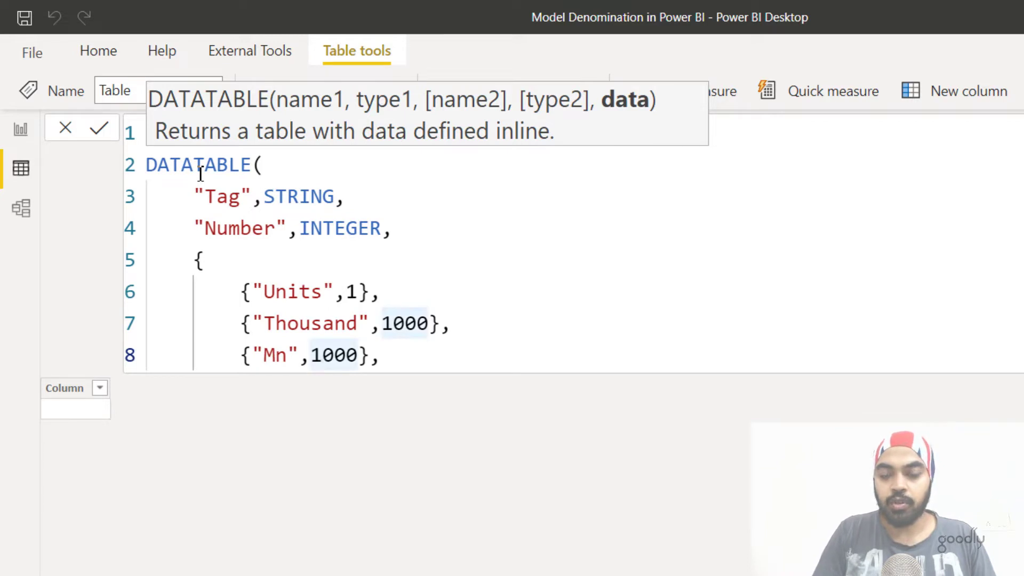
key("Right")
key("Right")
key("Right")
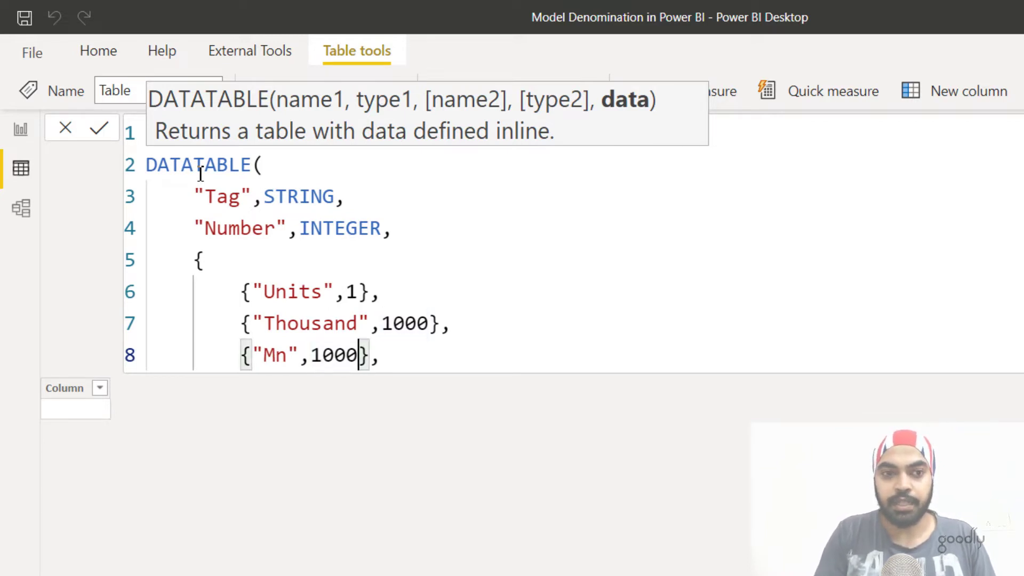
type("000")
- Remove the comma after the Mn row, close and commit the Denom Table formula, and return to the report page
key("End")
key("BackSpace")
key("Return")
type("}")
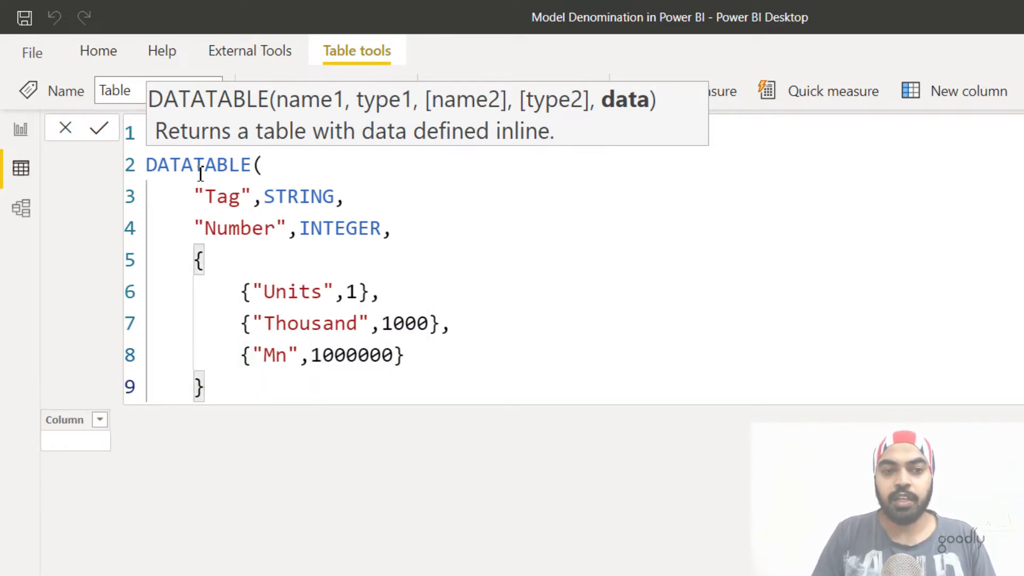
key("Return")
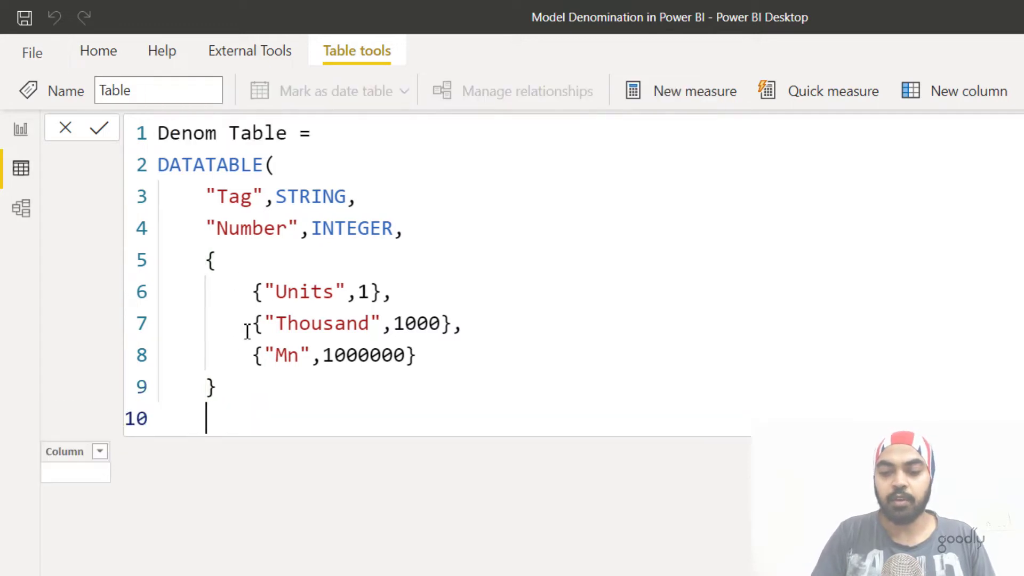
type(")")
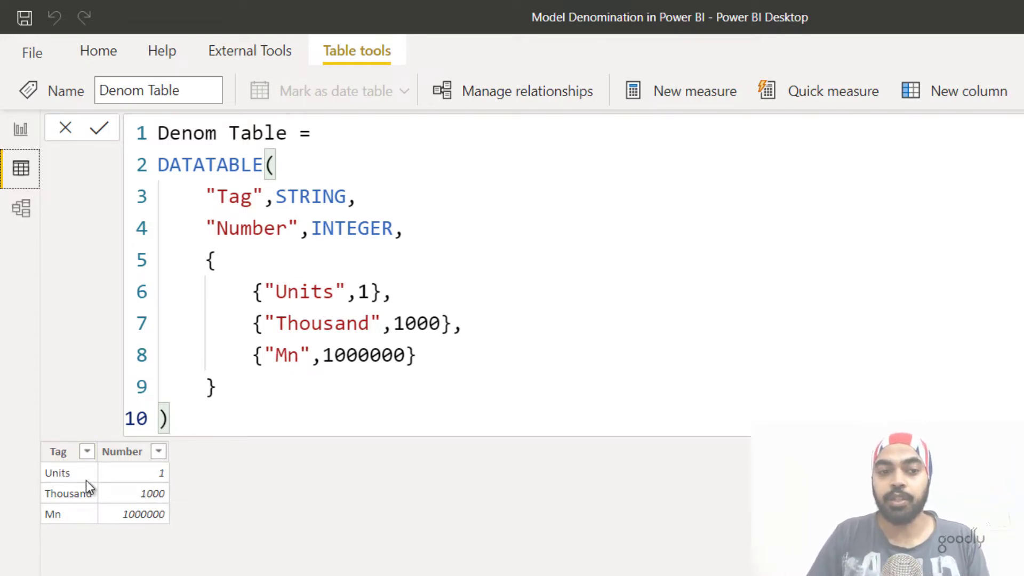
left_click(22, 132)
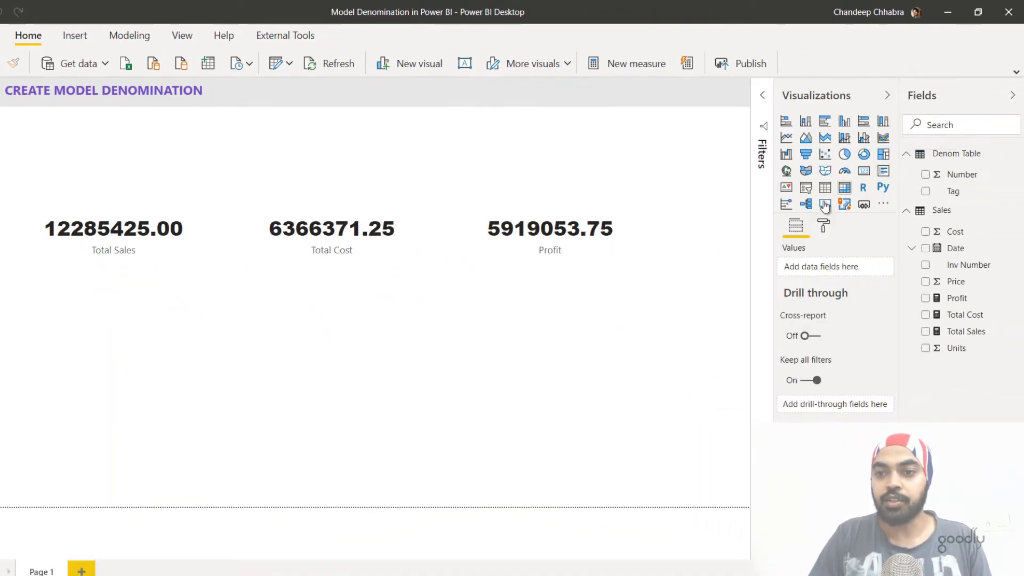
- Add a slicer to the report page and assign it the Tag field from Denom Table
left_click(805, 187)
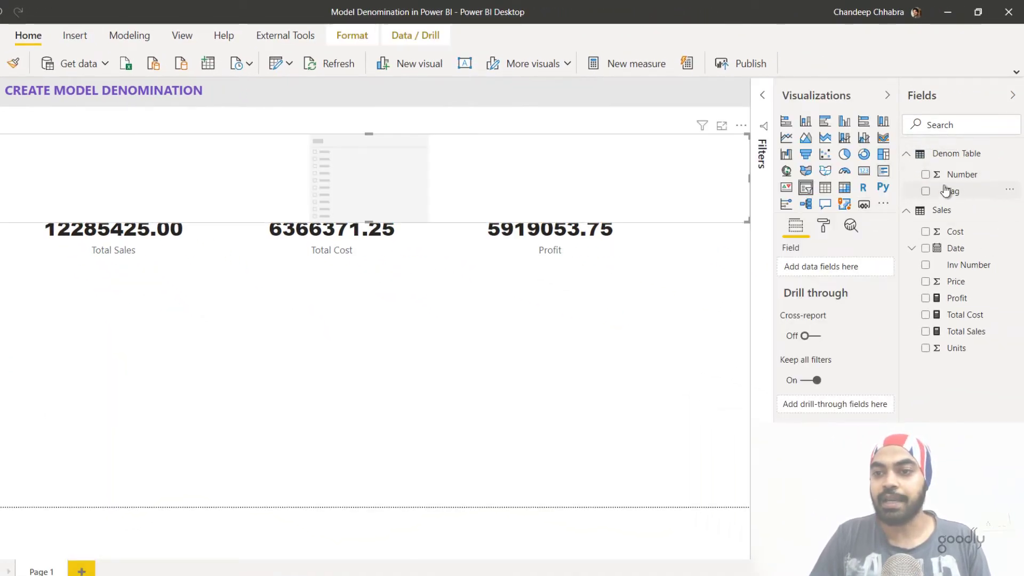
left_click(758, 106)
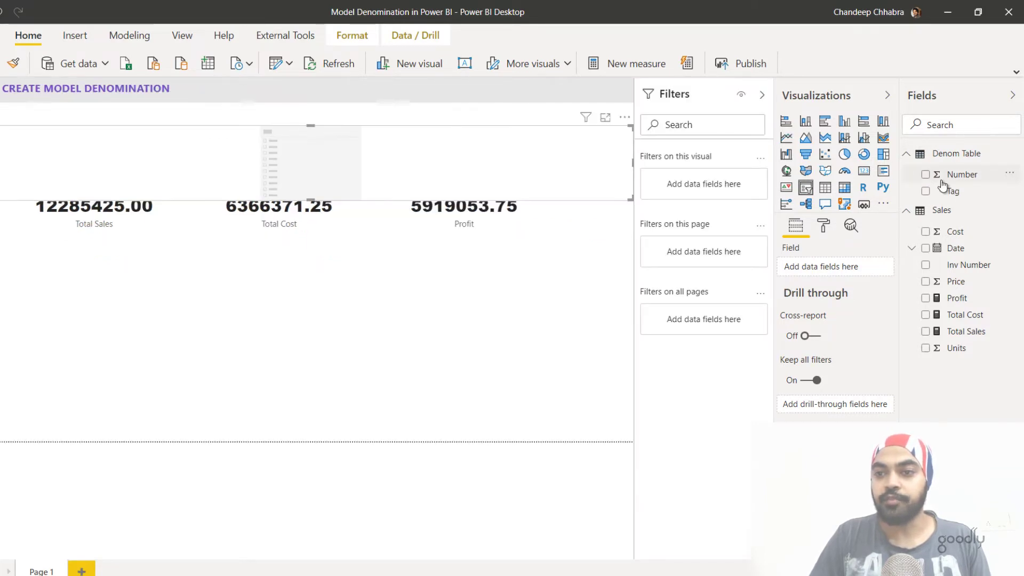
left_click_drag(952, 191, 838, 267)
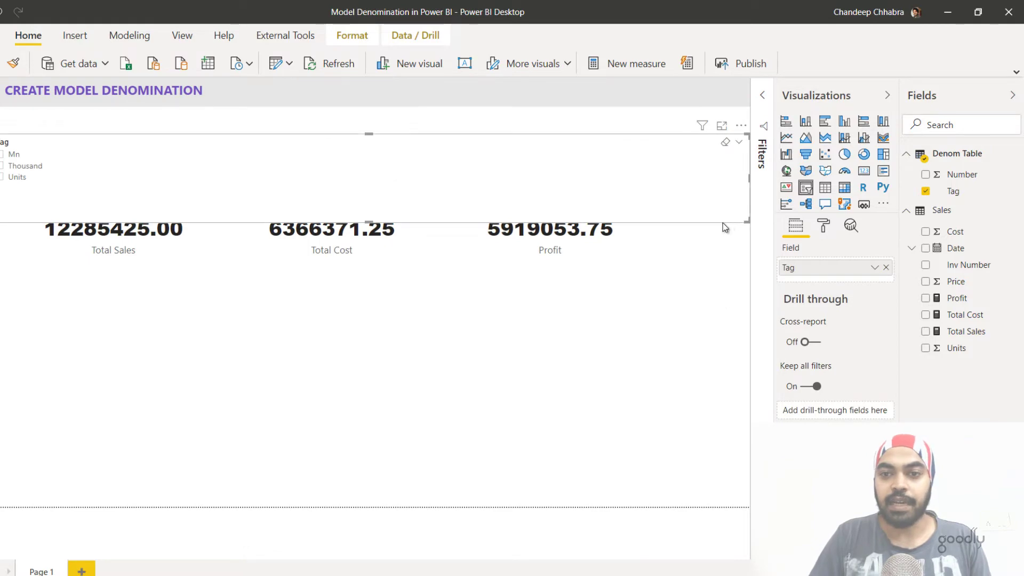
- Shrink the Tag slicer, place it above the sales and cost cards, and select Thousand in it
left_click_drag(747, 220, 76, 195)
left_click_drag(73, 155, 303, 160)
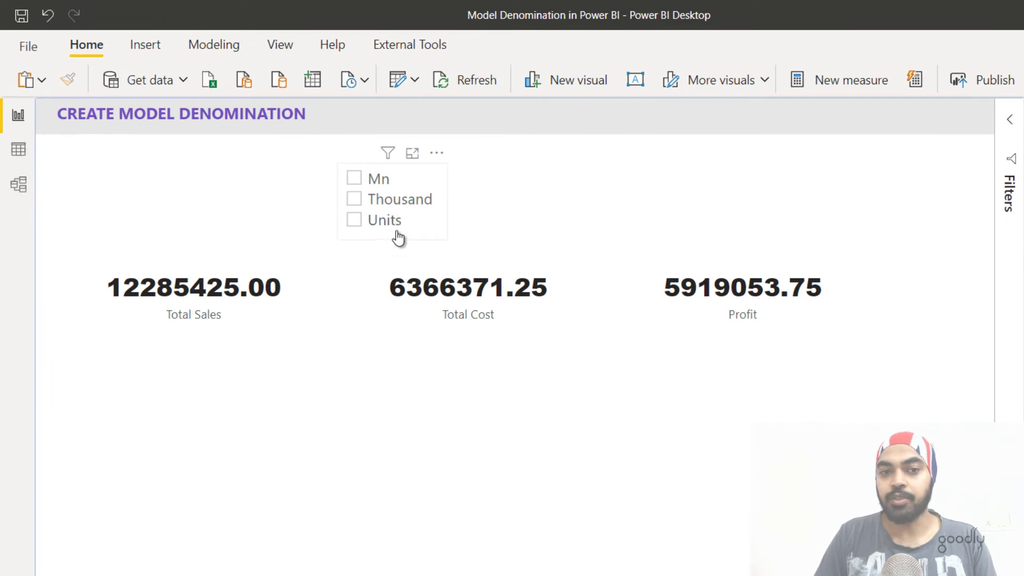
left_click(400, 202)
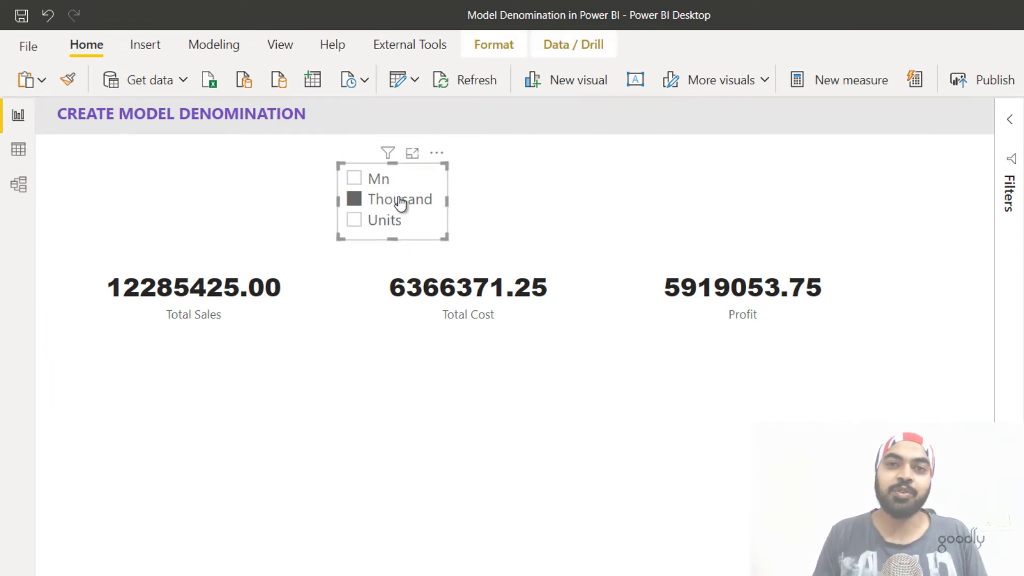
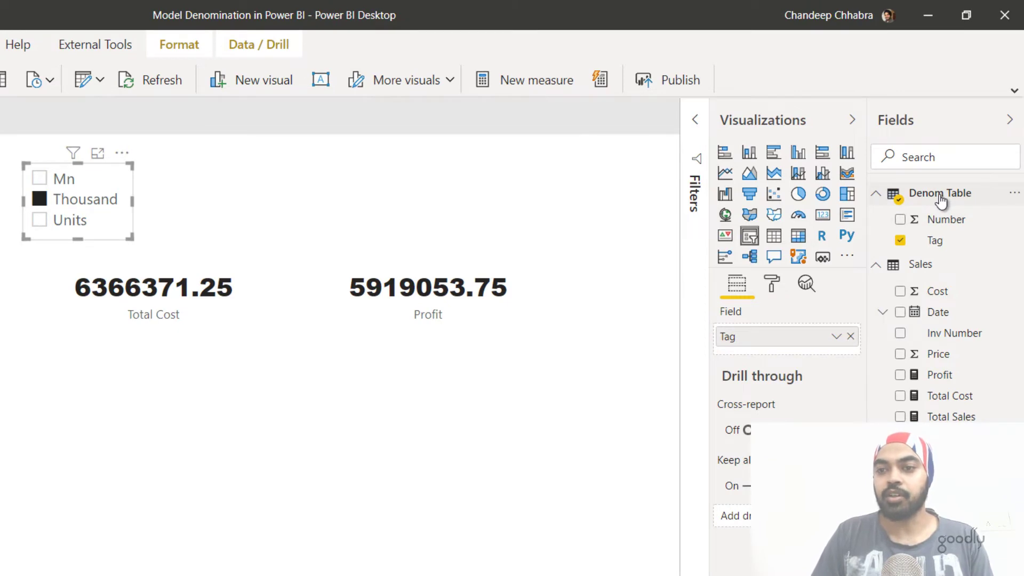
- Create a new measure in Denom Table and name it Denom
right_click(940, 198)
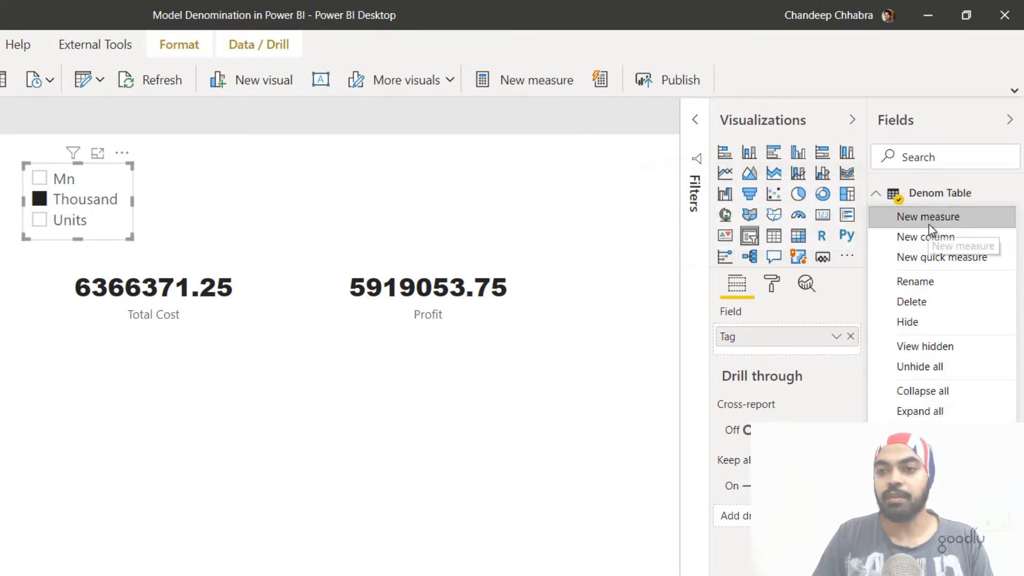
left_click(929, 216)
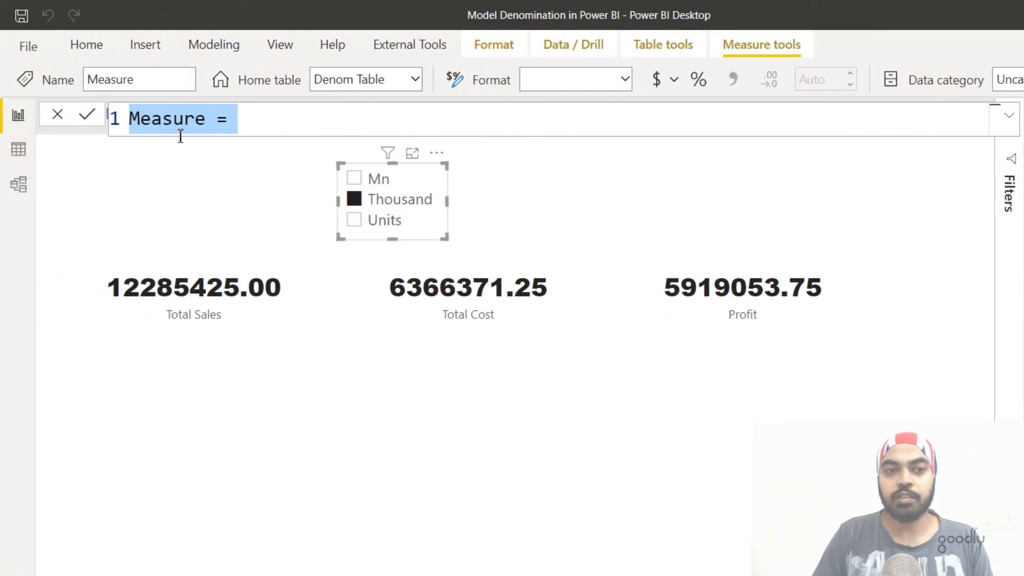
double_click(199, 118)
type("Denom")
key("End")
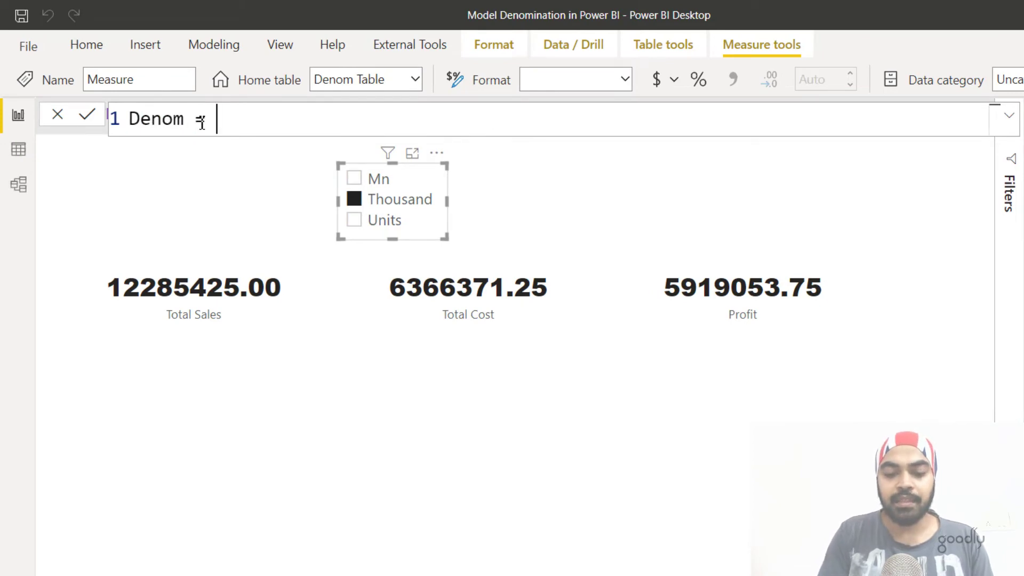
- Define the Denom measure as SELECTEDVALUE('Denom Table'[Number],1) and commit it
type("sel")
key("Down")
key("Down")
key("Down")
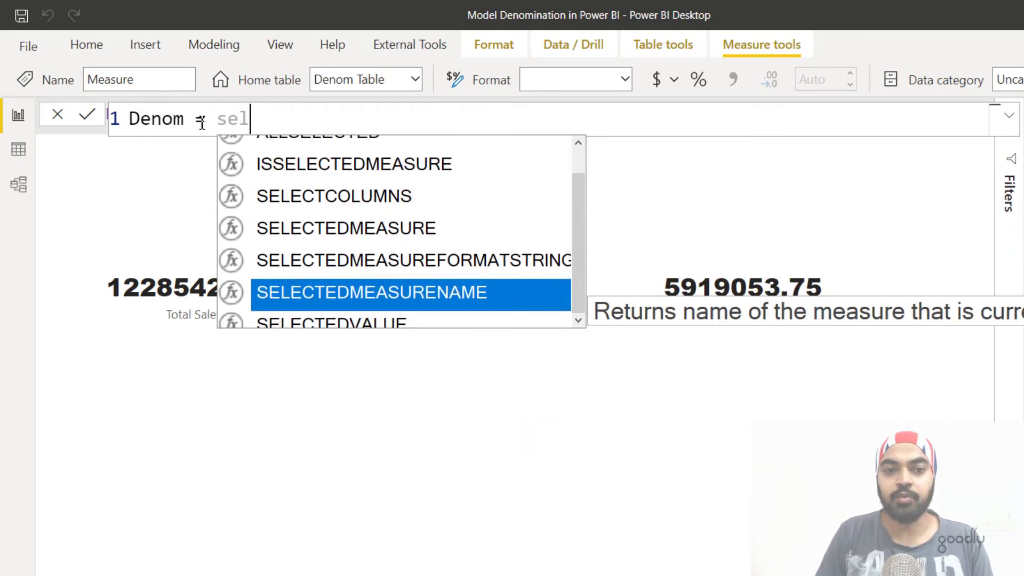
key("Down")
key("Tab")
type("'Denom Table'[")
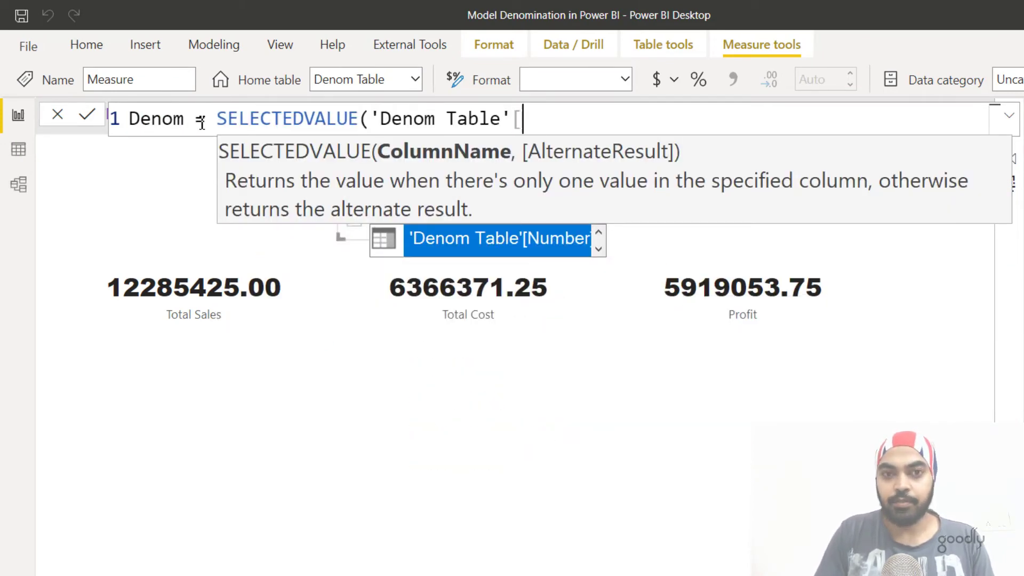
key("Tab")
type(")")
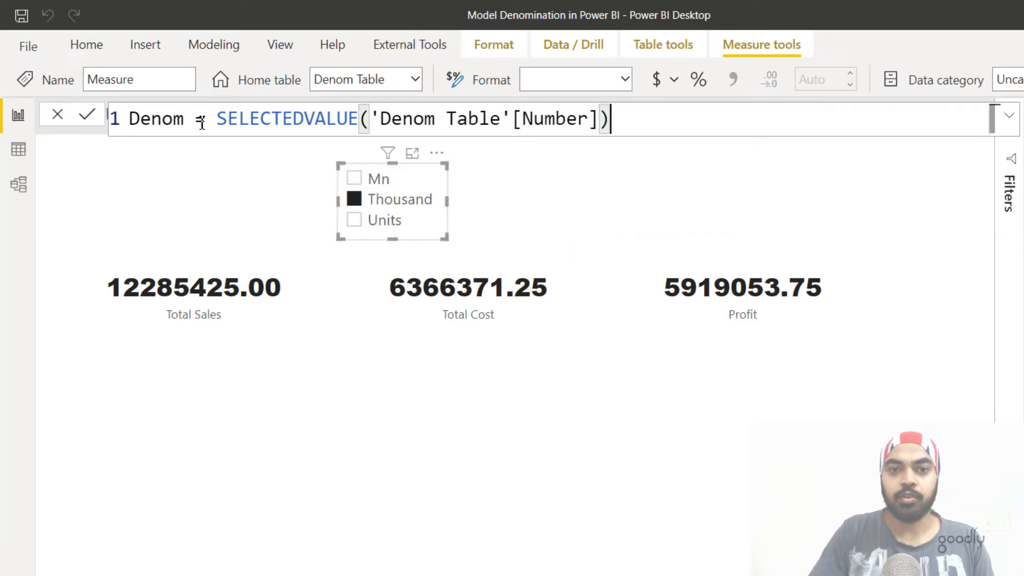
key("Left")
type(",1")
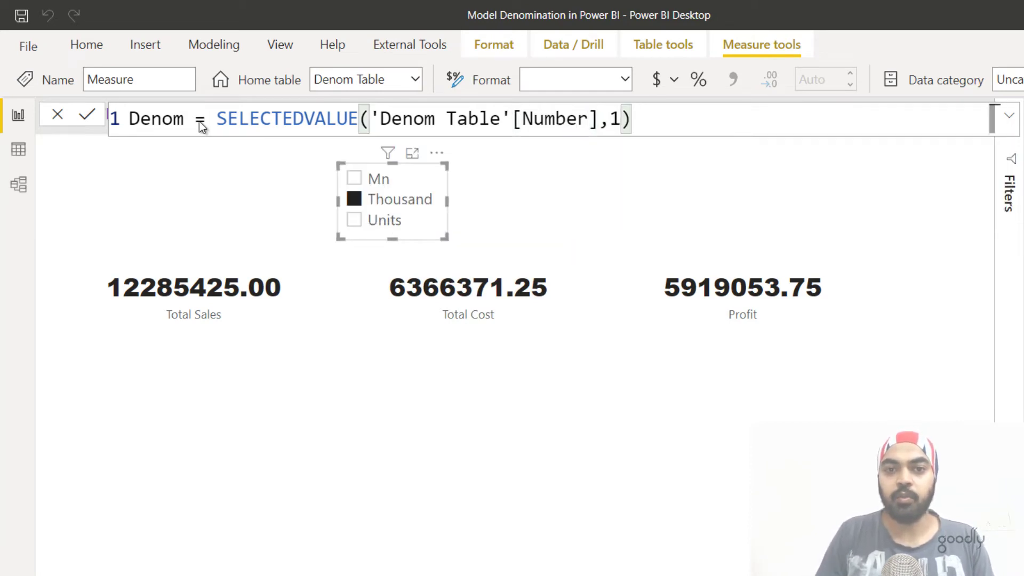
key("Return")
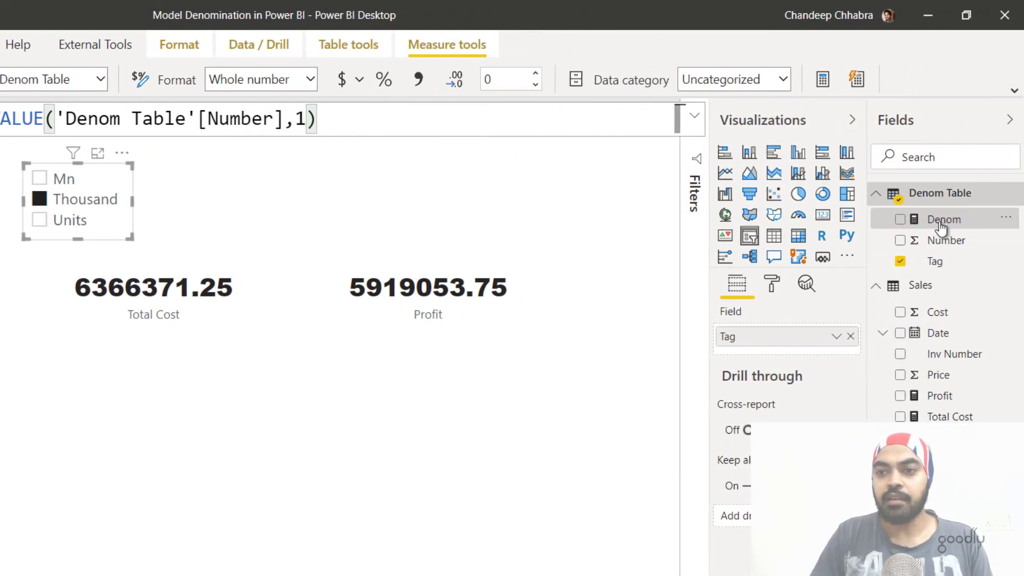
- Show the Denom measure in a card and try it with the Units and Mn choices of the Tag slicer
left_click(941, 227)
left_click(823, 215)
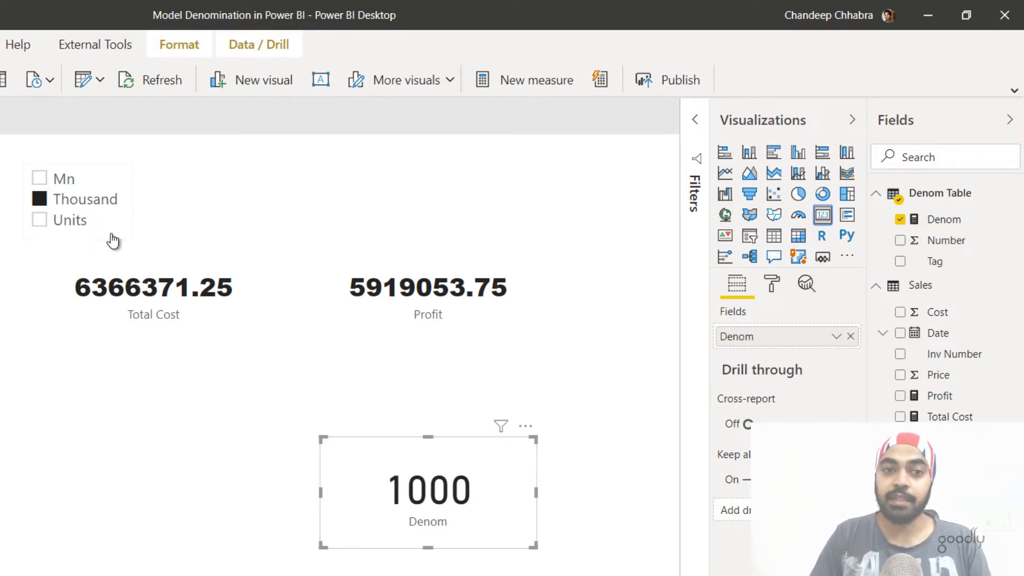
left_click(83, 229)
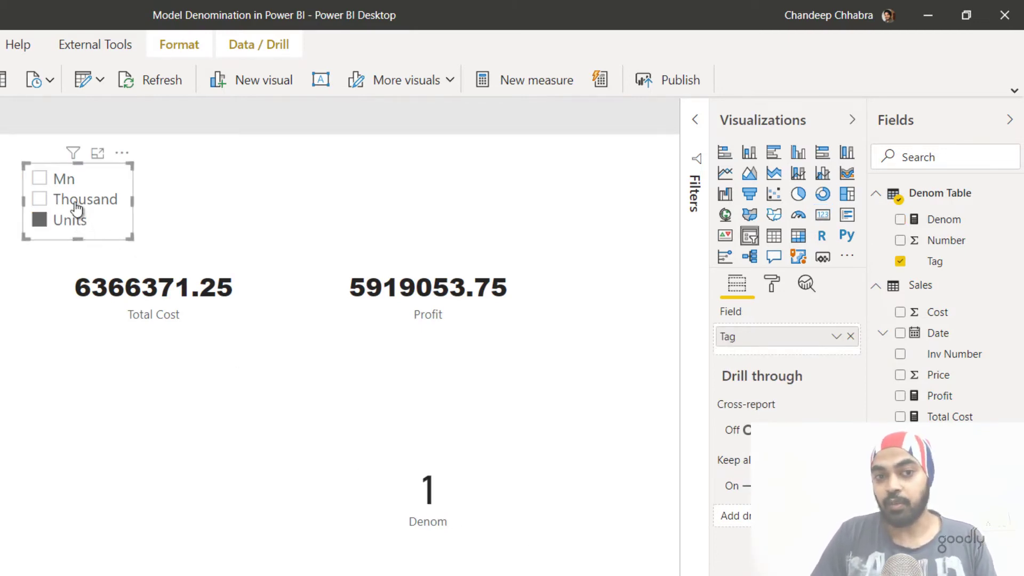
left_click(62, 184)
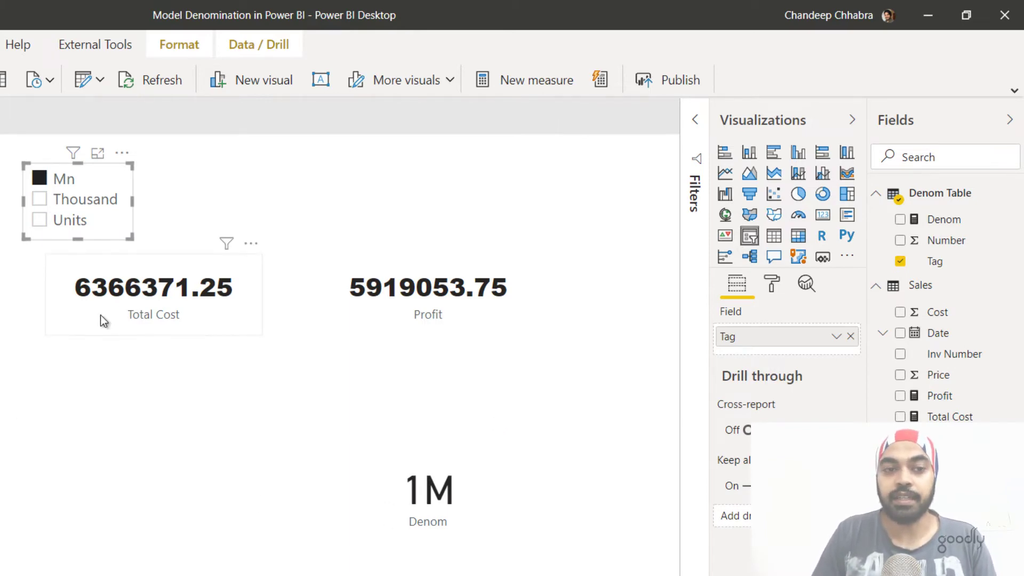
- Divide the Total Sales measure's SUMX result by [Denom] and commit the formula
key("Tab")
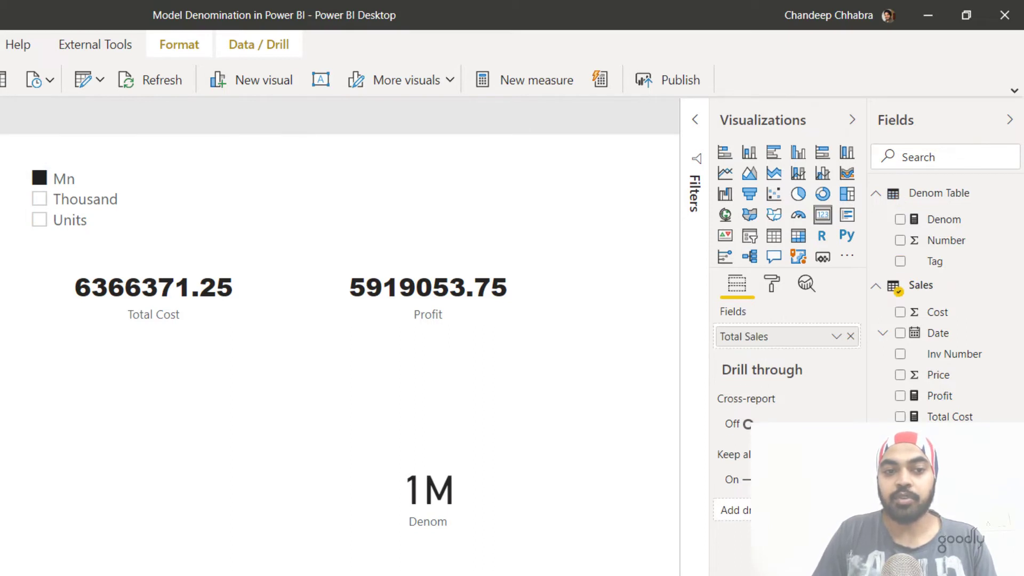
left_click(939, 437)
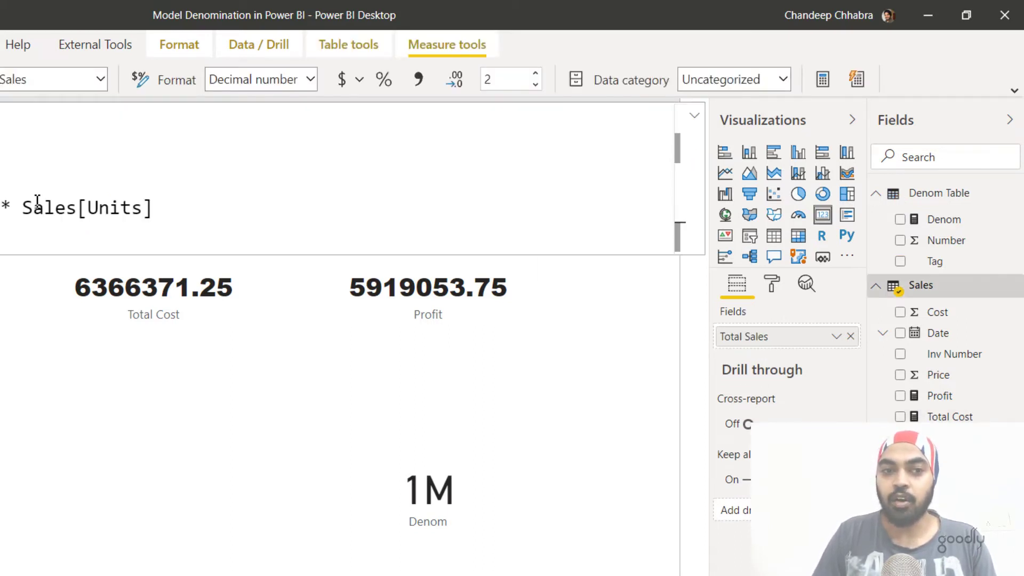
type("/ d")
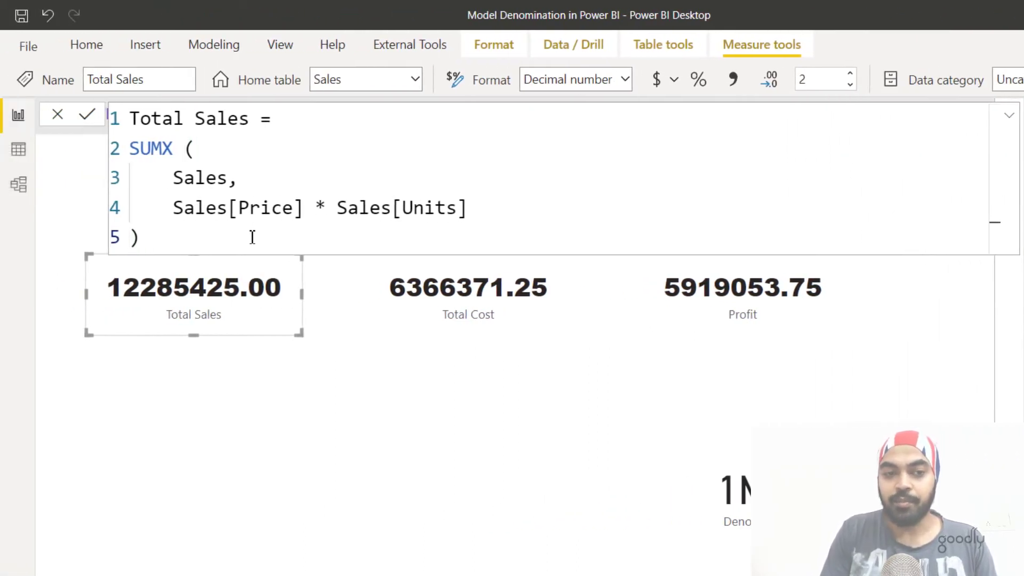
type("en")
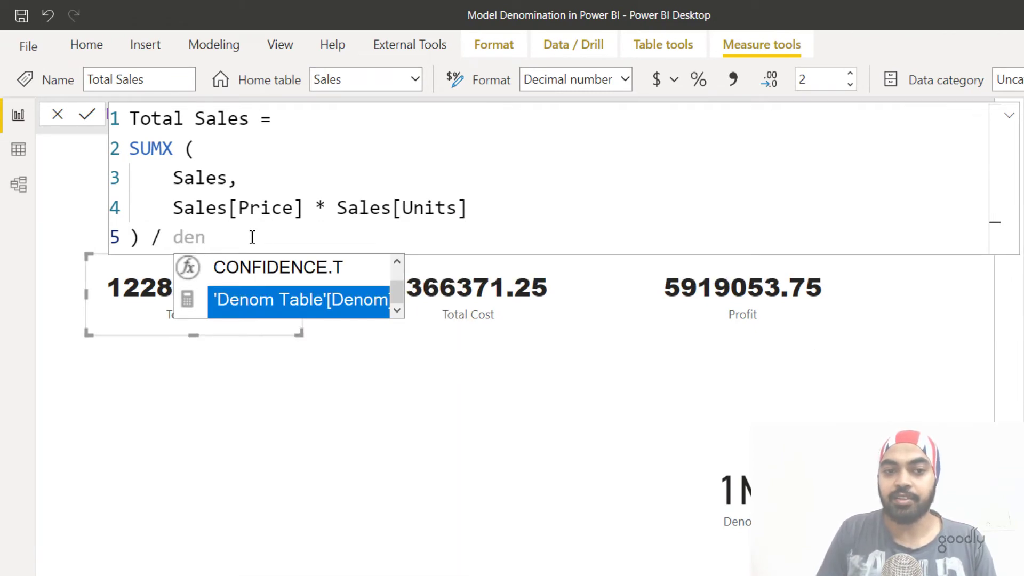
type("omn")
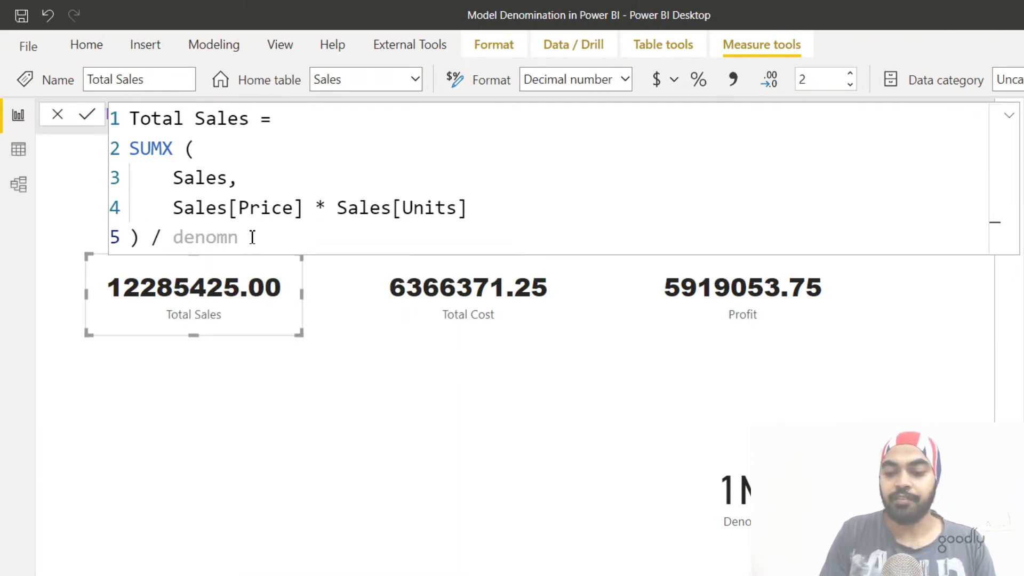
key("BackSpace")
key("Tab")
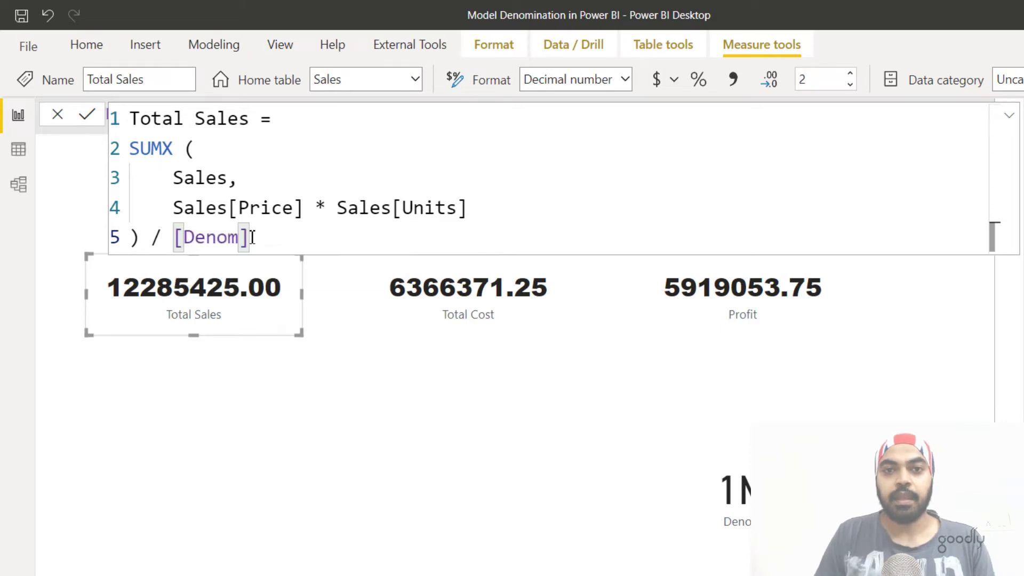
key("Return")
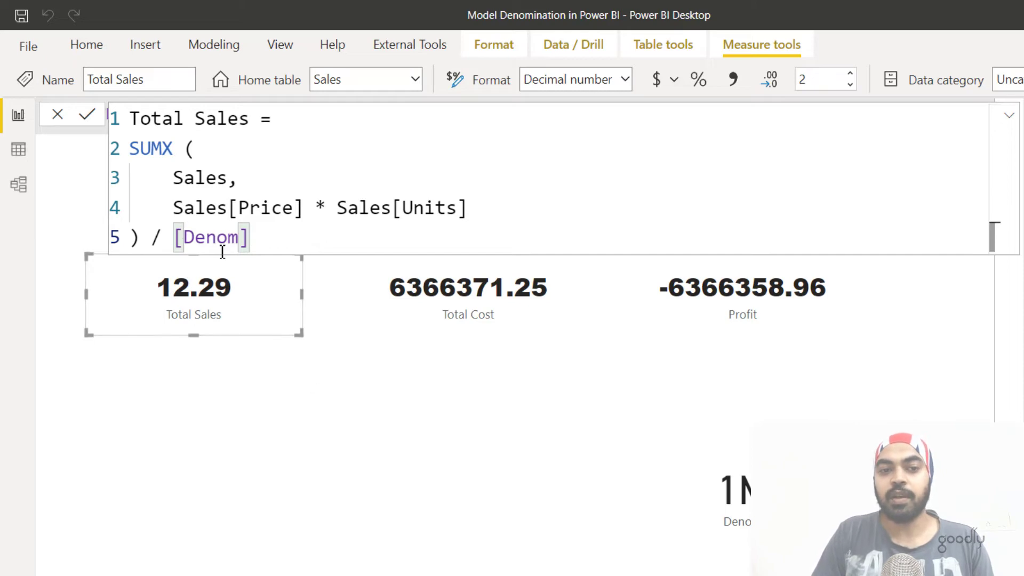
- Close the formula and check the Total Sales card with Thousand, Units and Mn selected in the Tag slicer
left_click(371, 176)
key("Escape")
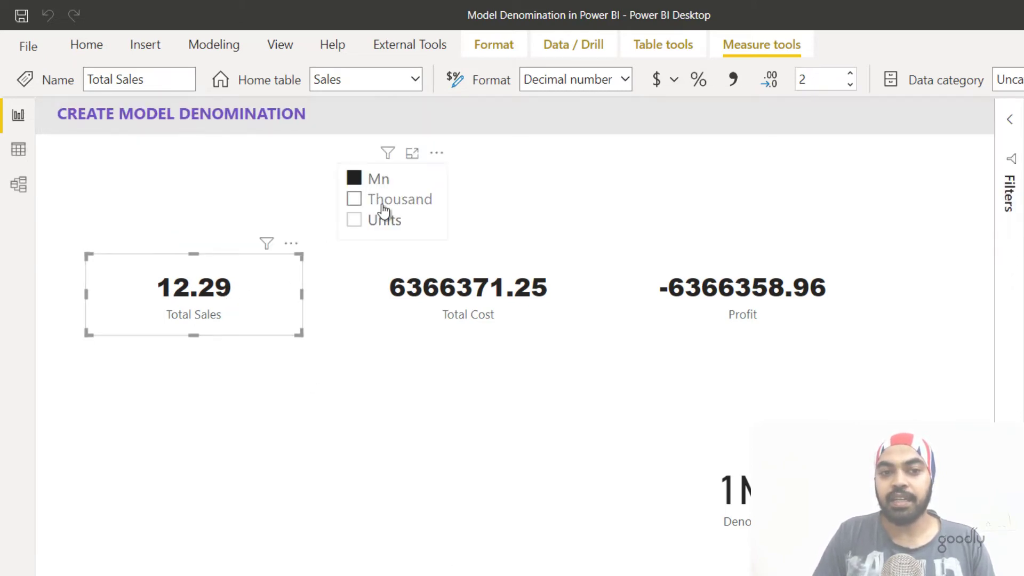
left_click(373, 200)
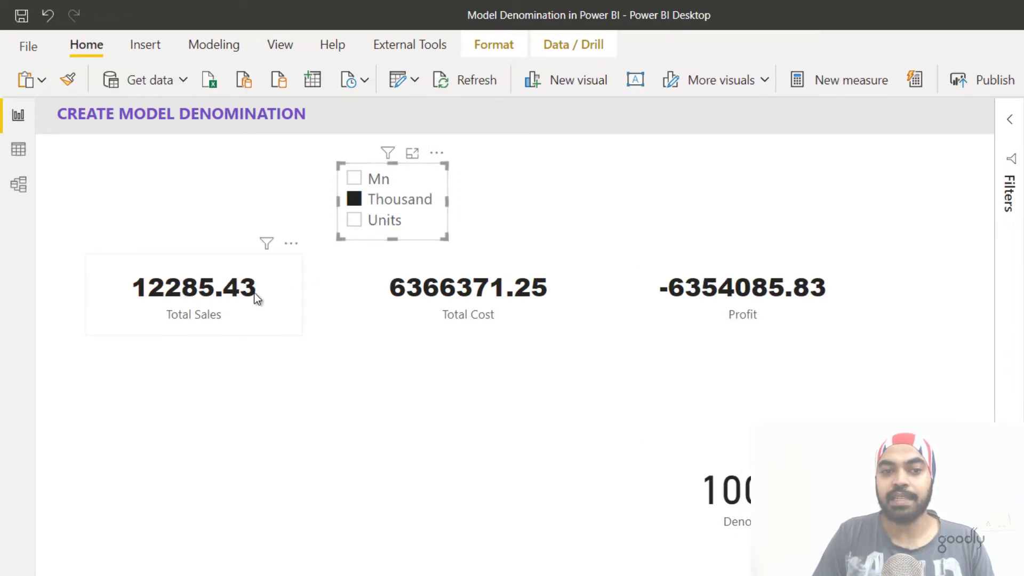
left_click(393, 224)
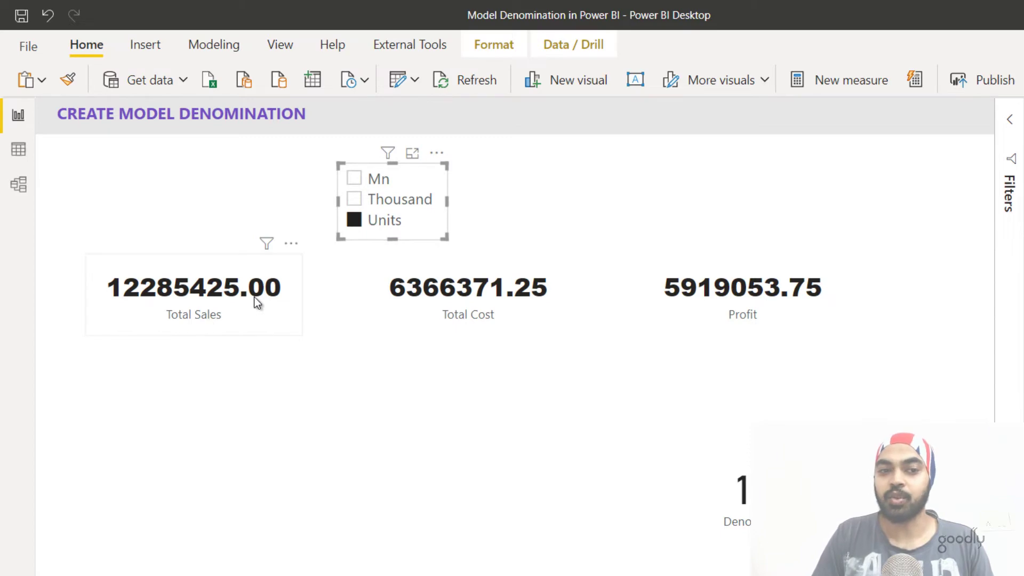
left_click(365, 182)
left_click(447, 440)
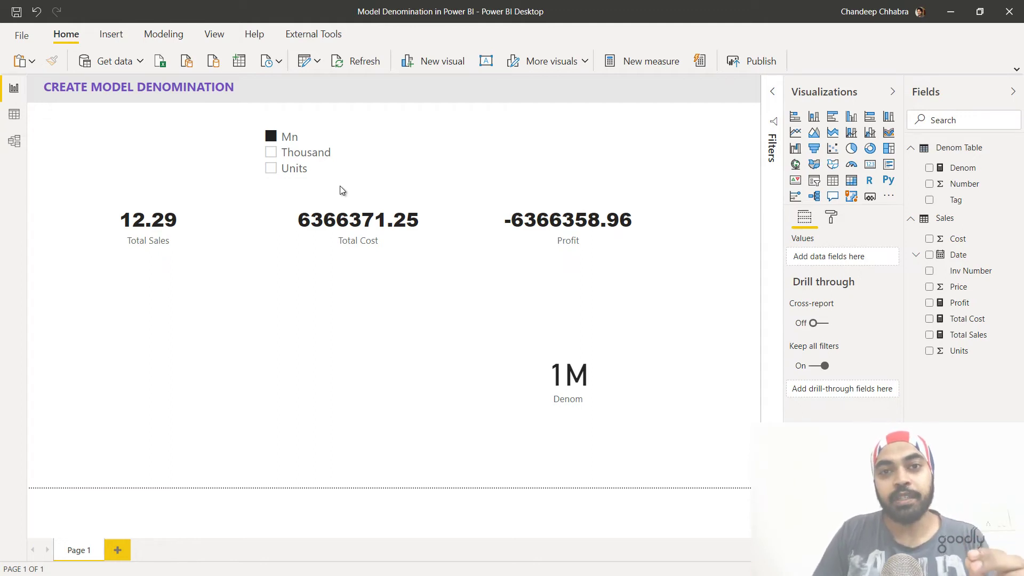
- Divide the Total Cost measure's SUMX result by [Denom] and commit the formula
left_click(968, 320)
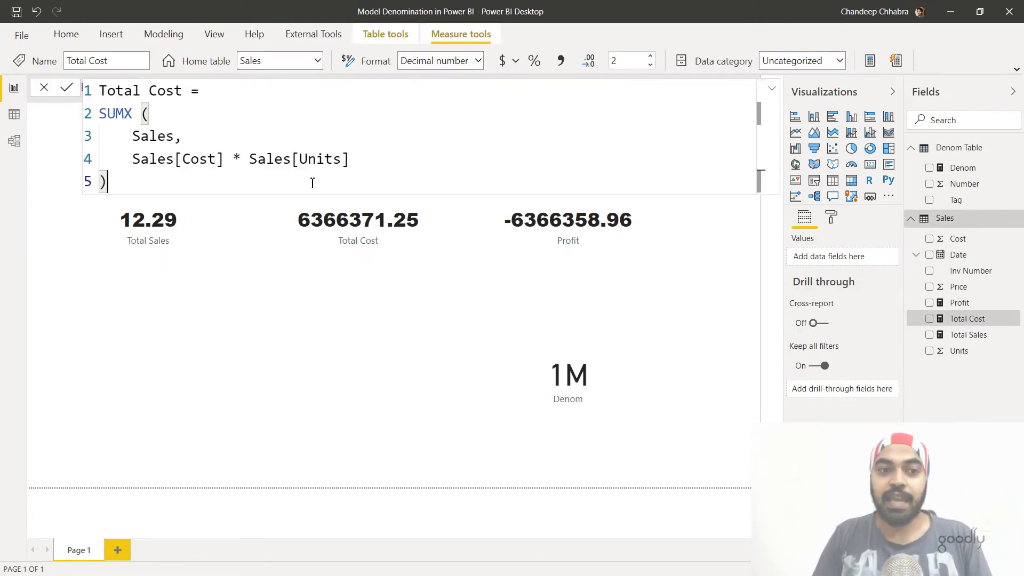
type("/ ")
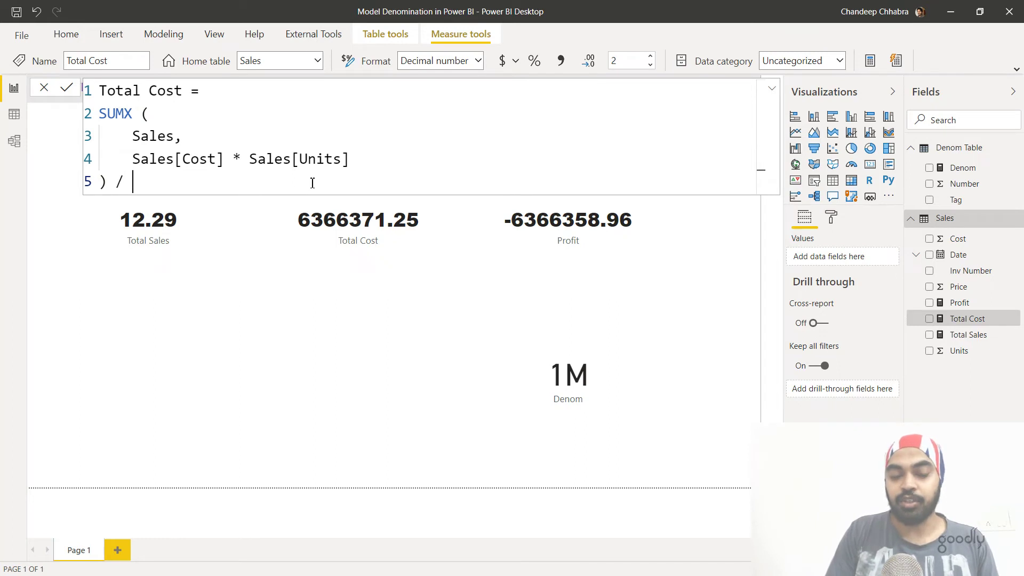
type("[den")
key("Tab")
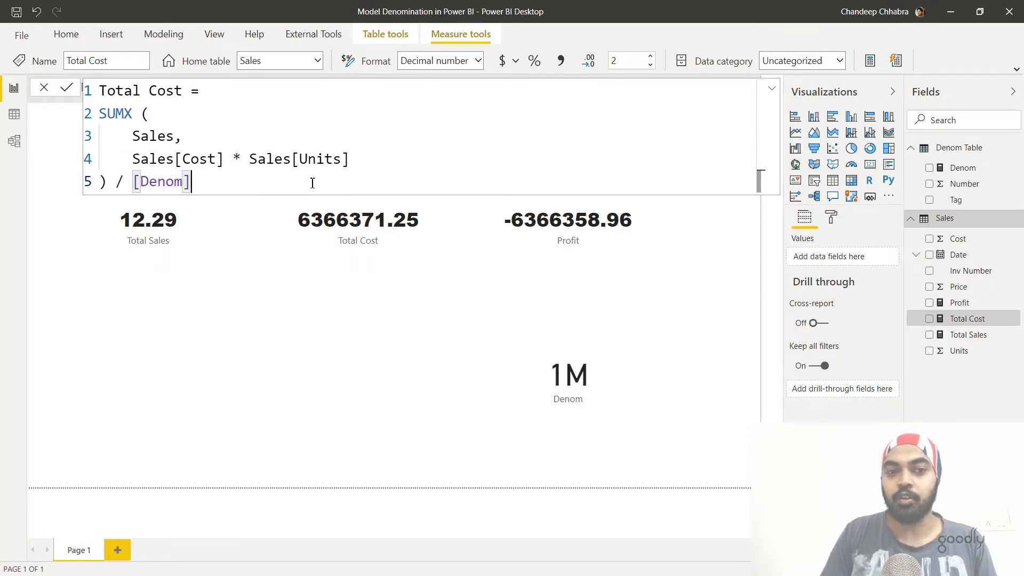
key("Return")
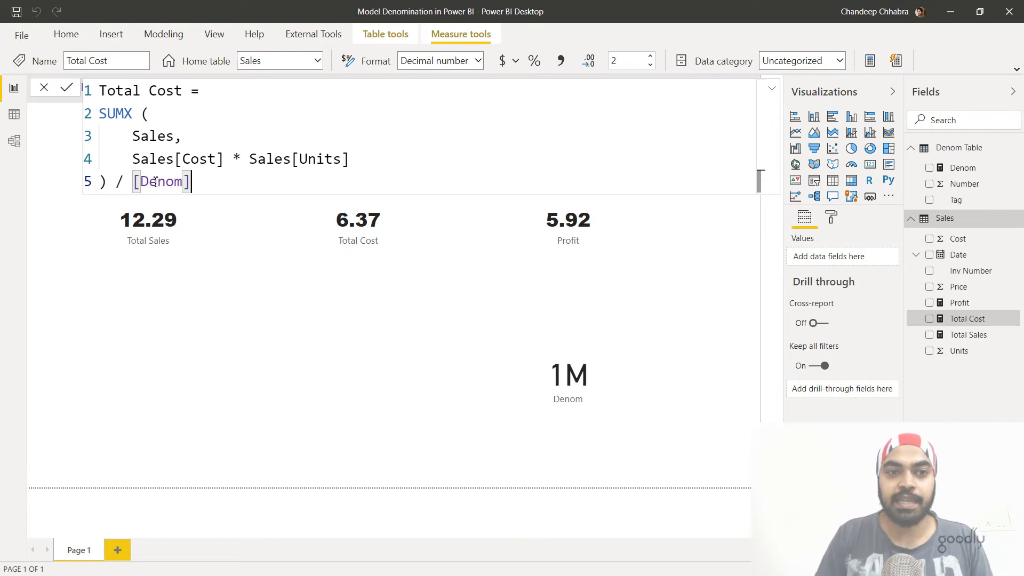
- Remove the division by [Denom] from the Total Cost measure and commit the formula
key("ctrl+shift+Left")
key("shift+Left")
key("shift+Left")
key("shift+Left")
key("BackSpace")
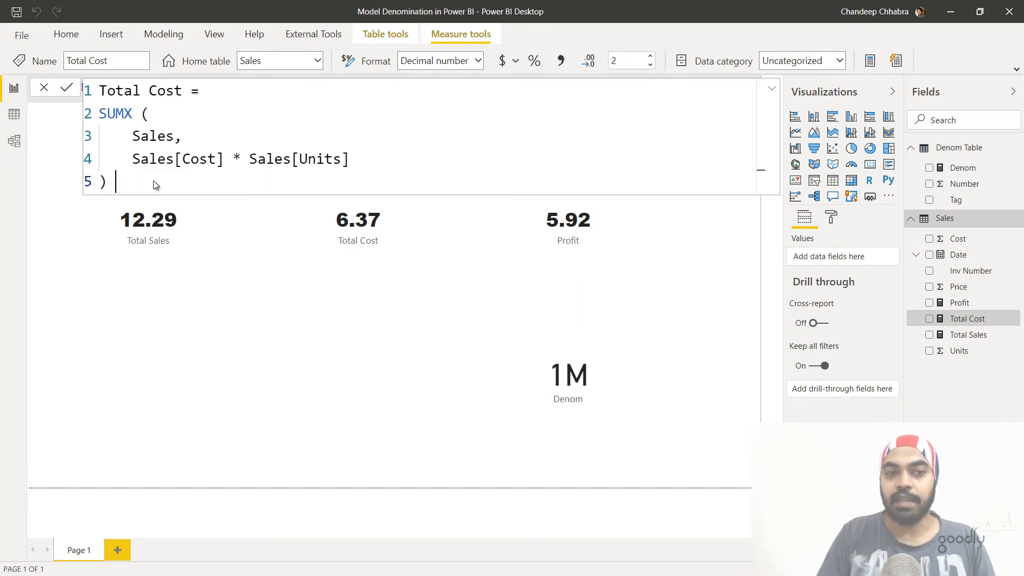
key("Return")
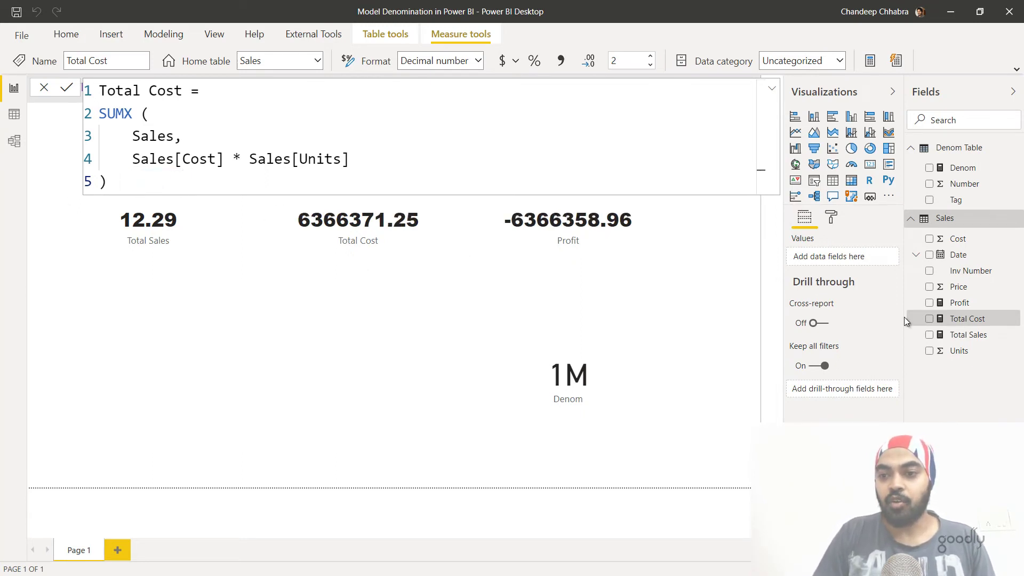
- Remove the division by [Denom] from the Total Sales measure and commit the formula
left_click(968, 334)
left_click(235, 182)
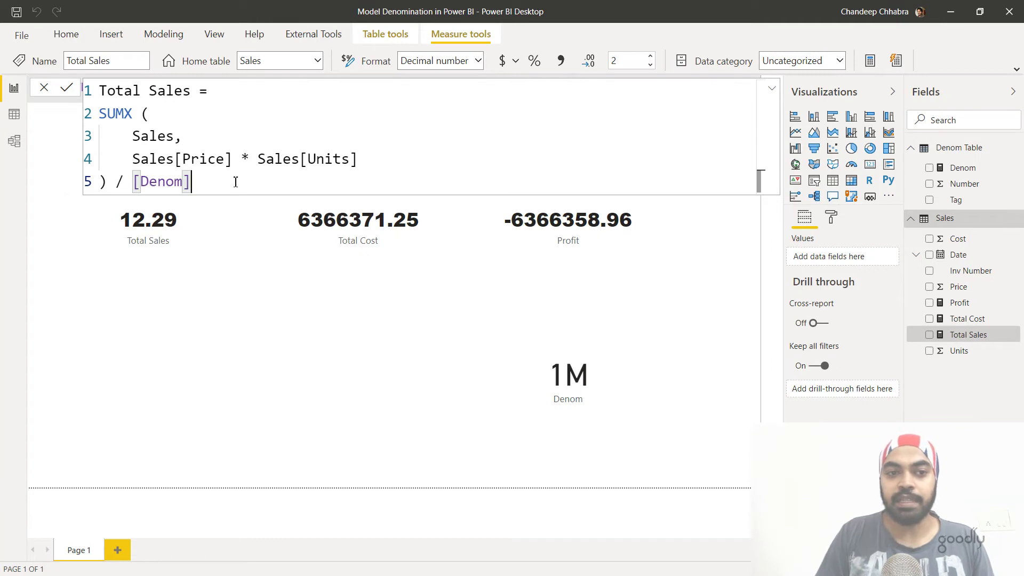
key("ctrl+shift+Left")
key("shift+Left")
key("shift+Left")
key("BackSpace")
key("Return")
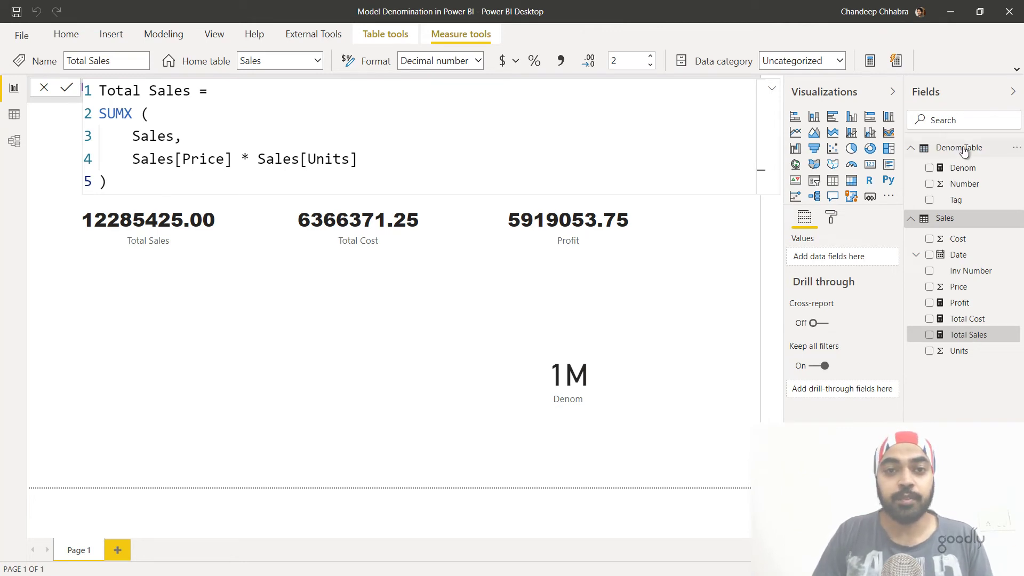
- Display the Denom measure's formula in the Denom Table and close it again
left_click(963, 169)
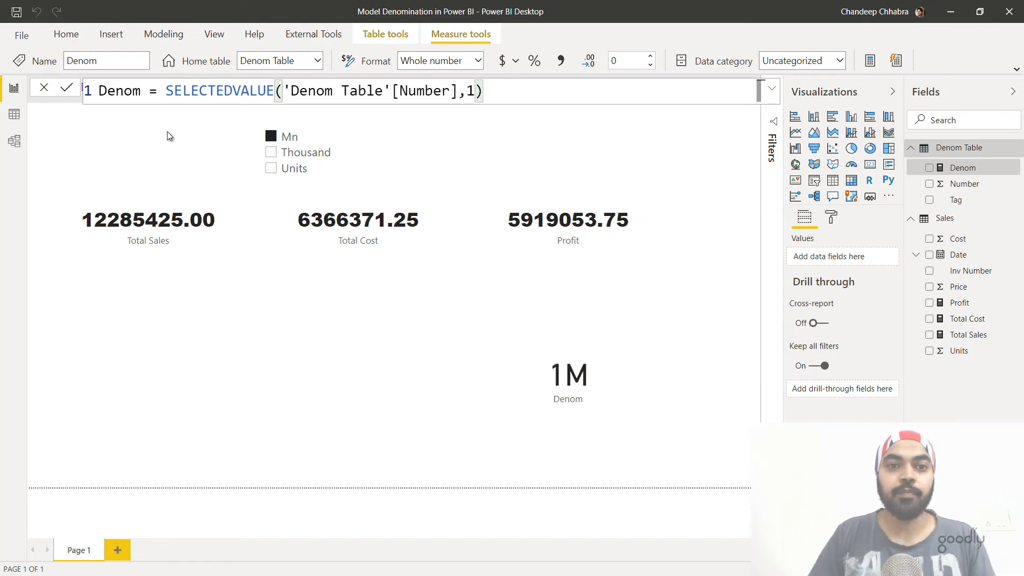
left_click(186, 142)
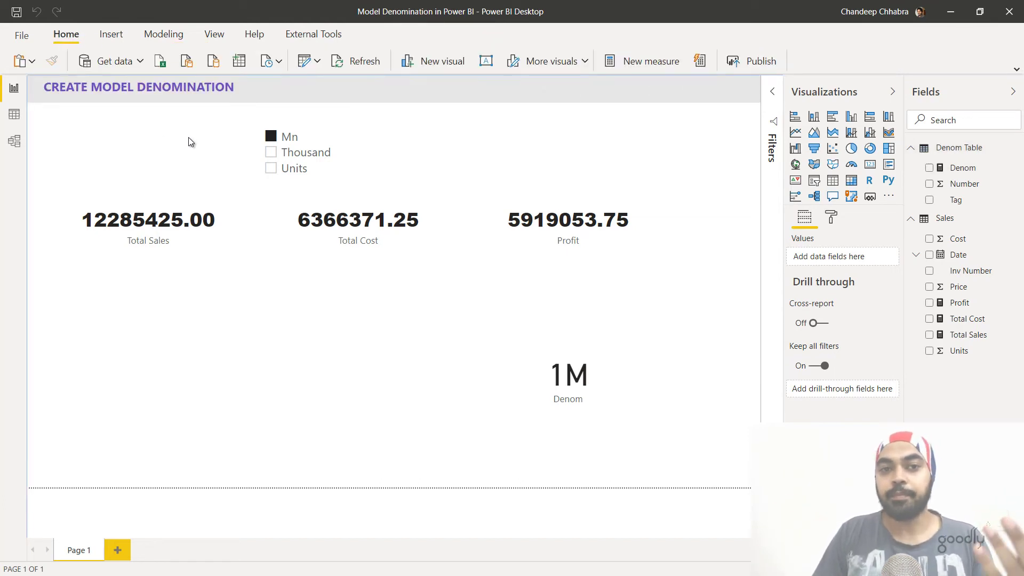
- Launch Tabular Editor on the report's model, list its tables and select the Sales table
left_click(309, 34)
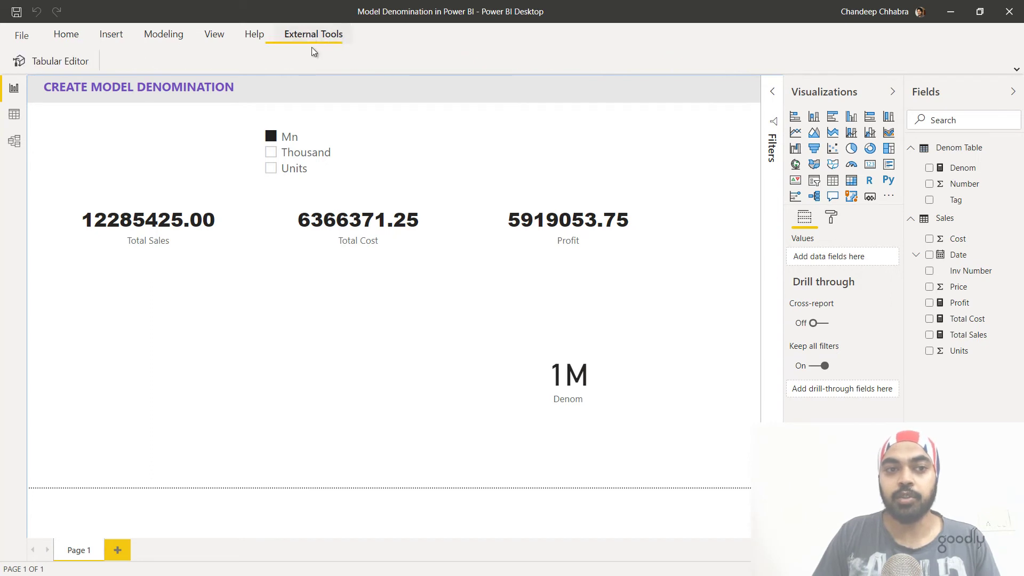
left_click(59, 63)
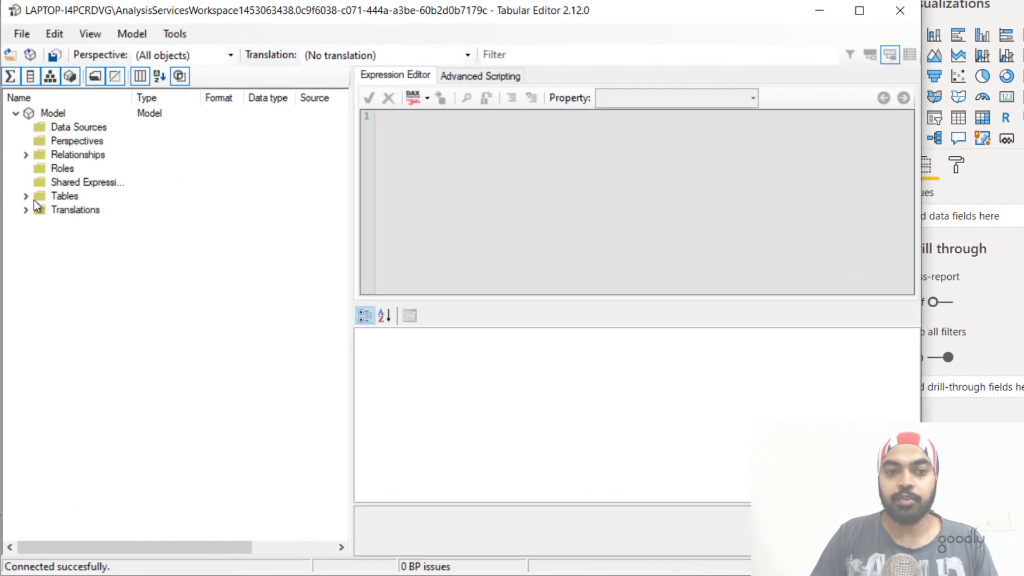
left_click(26, 196)
left_click(69, 212)
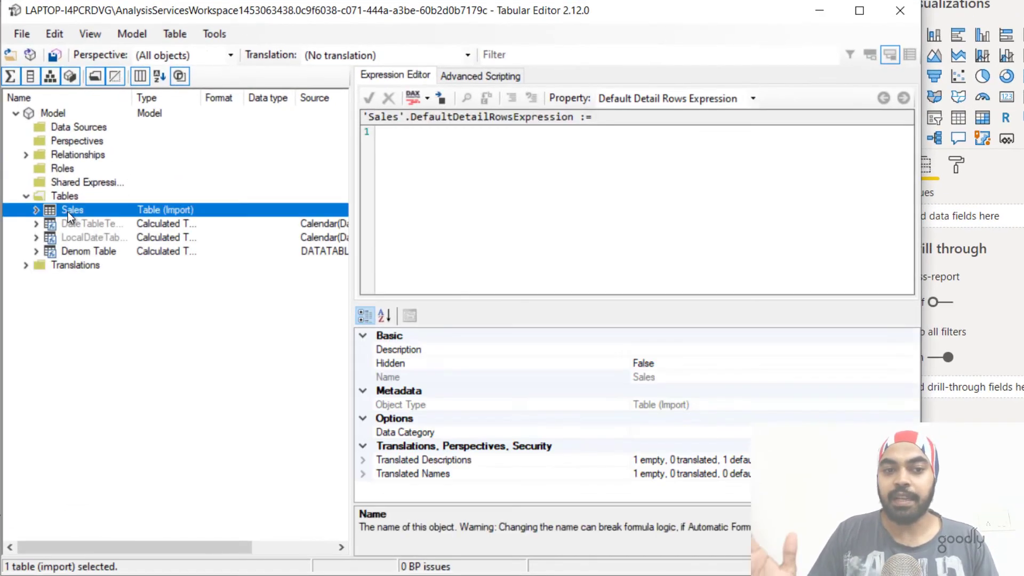
- Copy the Notepad++ Tabular Script into Tabular Editor's advanced script, appending " / [Denom]" to selected measures and setting their format string to "0,0.0"
left_click(478, 78)
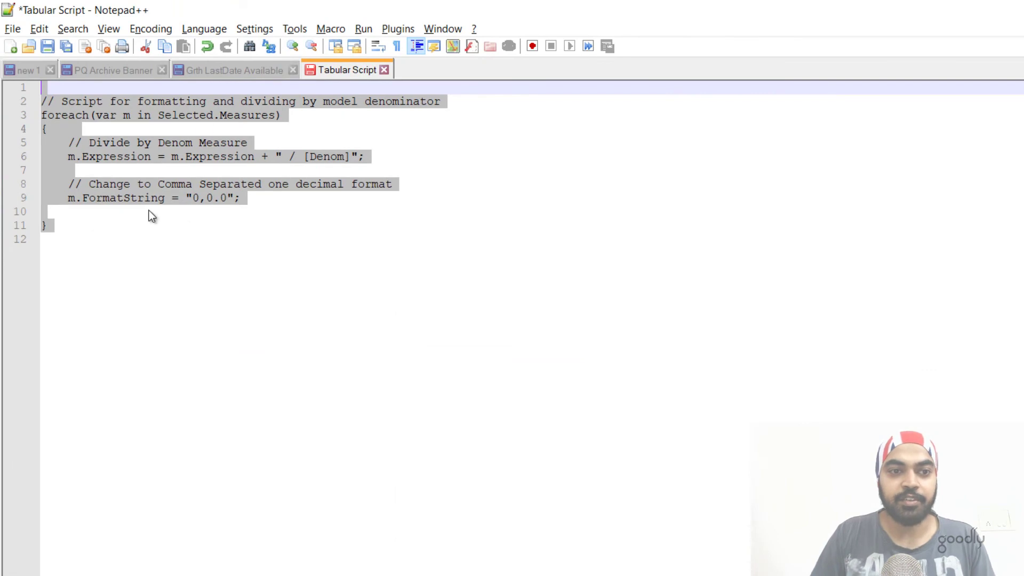
key("alt+Tab")
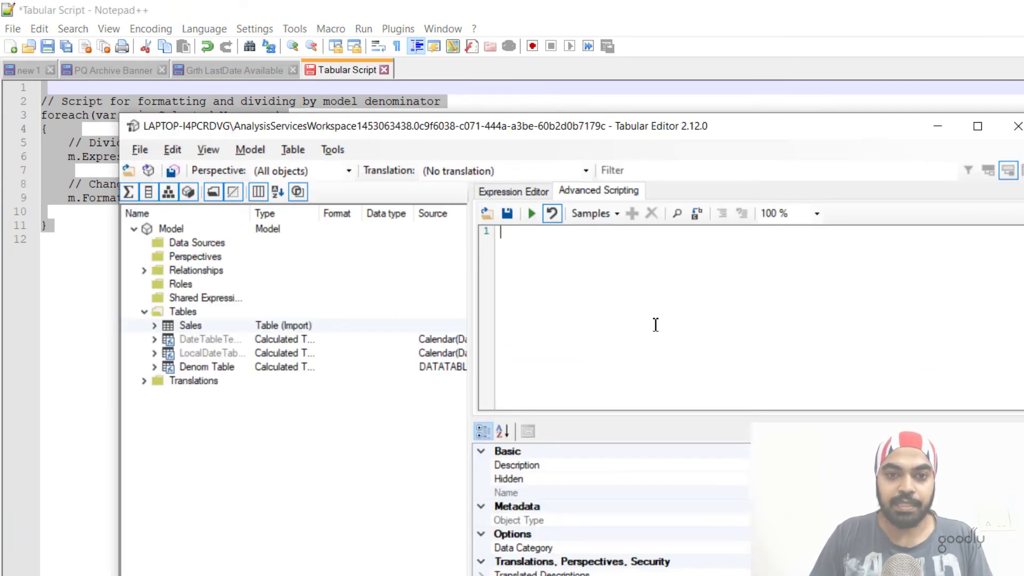
type("// Script for formatting and dividing by model denominator foreach(var m in Selected.Measures) {     // Divide by Denom Measure     m.Expression = m.Expression + \" / [Denom]\";      // Change to Comma Separated one decimal format     m.FormatString = \"0,0.0\";  }")
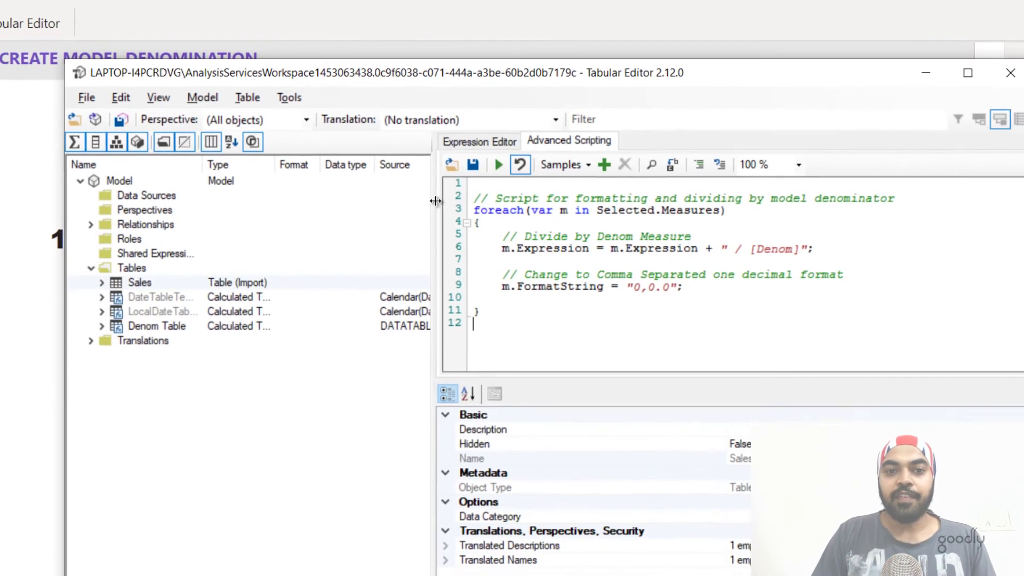
left_click_drag(436, 201, 293, 231)
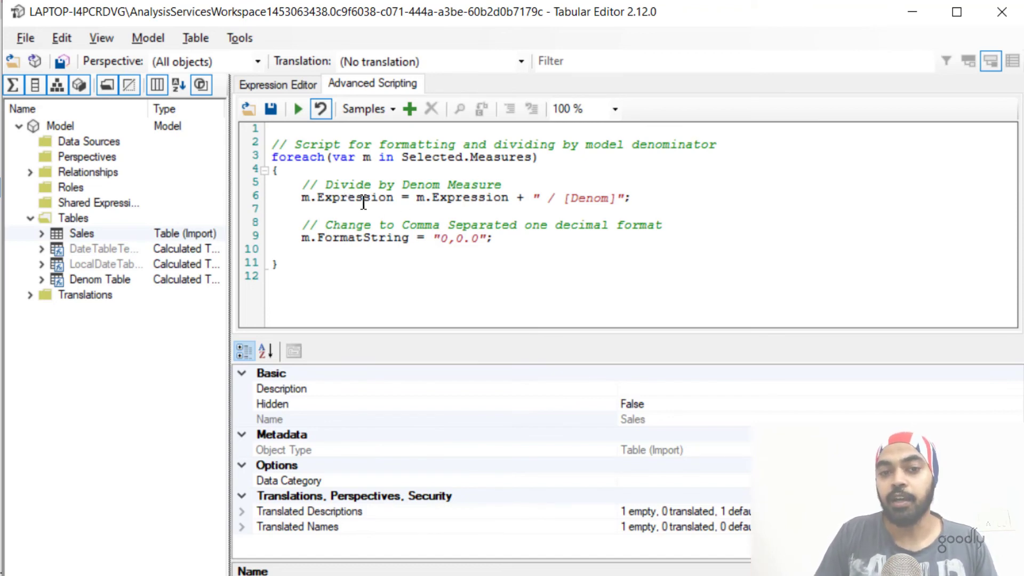
left_click(615, 198)
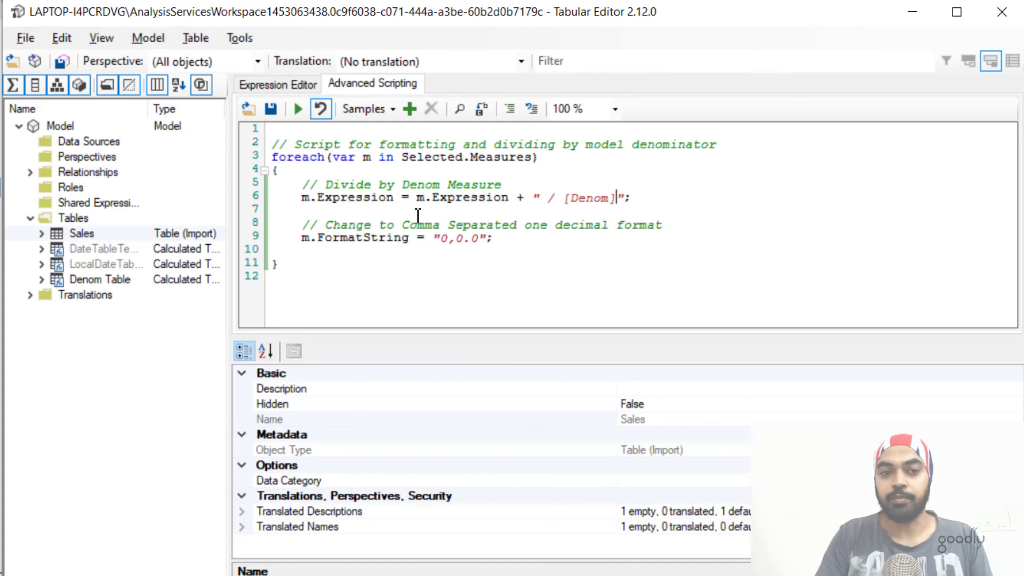
- Run the script on the Sales table's Total Sales and Total Cost measures and save the changes to the model
left_click(42, 233)
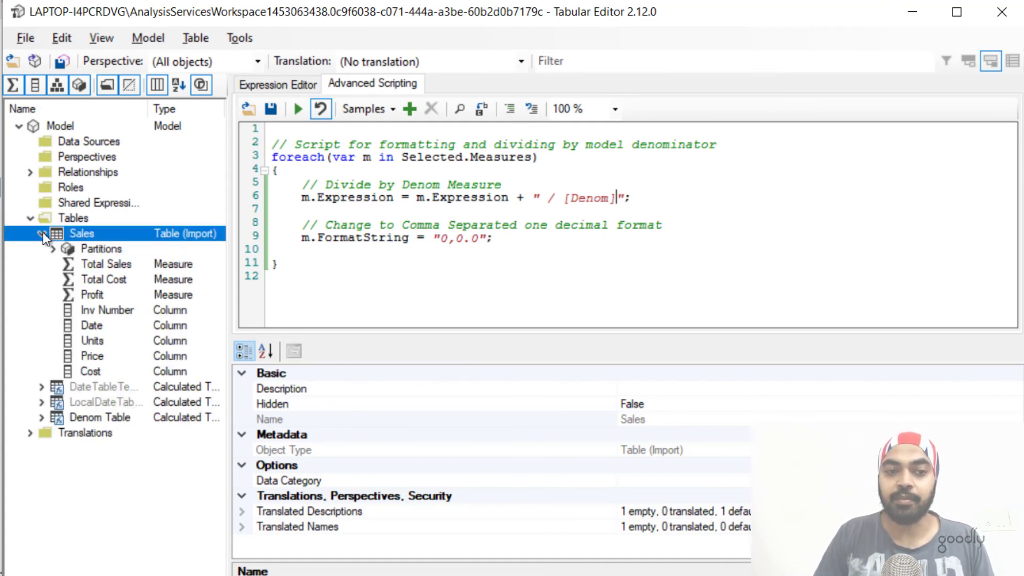
left_click(99, 265)
left_click(115, 281, "ctrl")
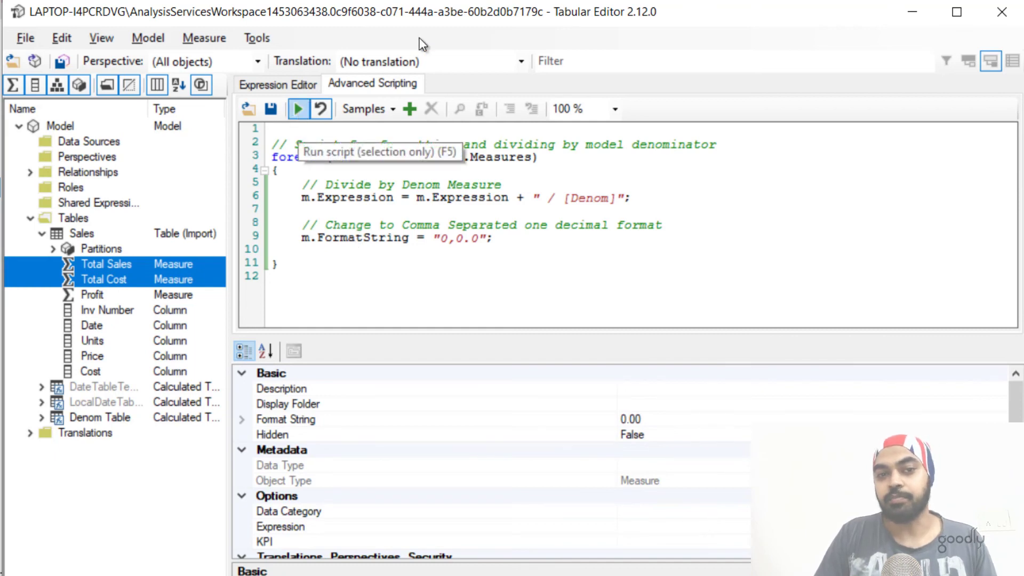
left_click(299, 108)
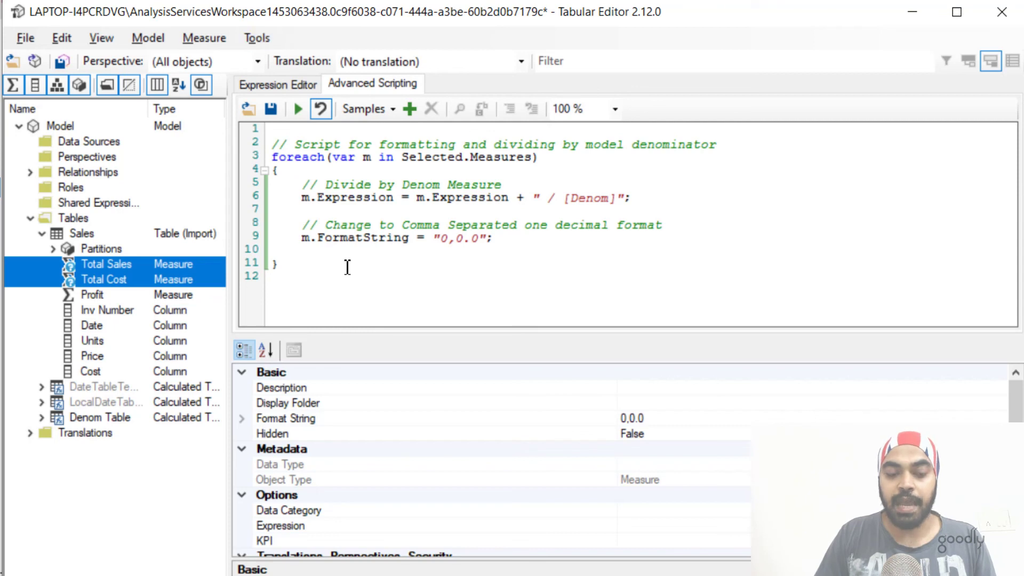
key("ctrl+s")
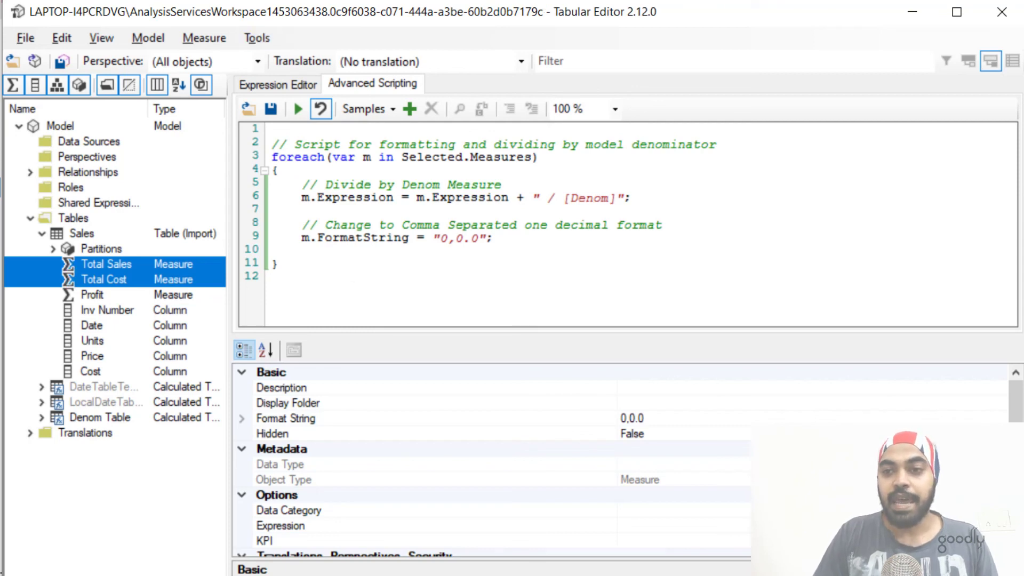
- Switch back to Power BI Desktop and check the Total Sales, Total Cost and Profit cards with Thousand and Units selected in the Tag slicer
left_click(918, 18)
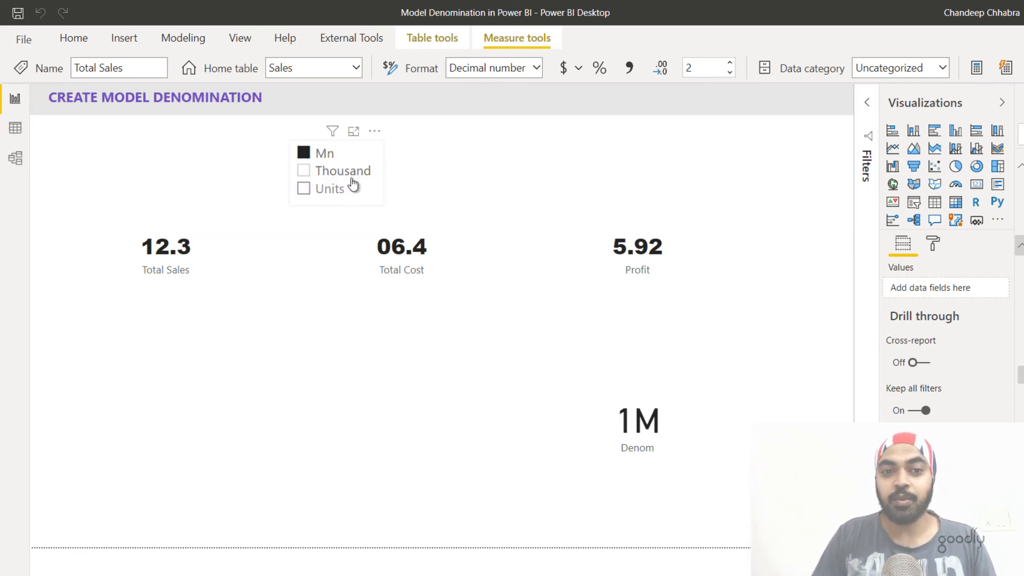
left_click(352, 171)
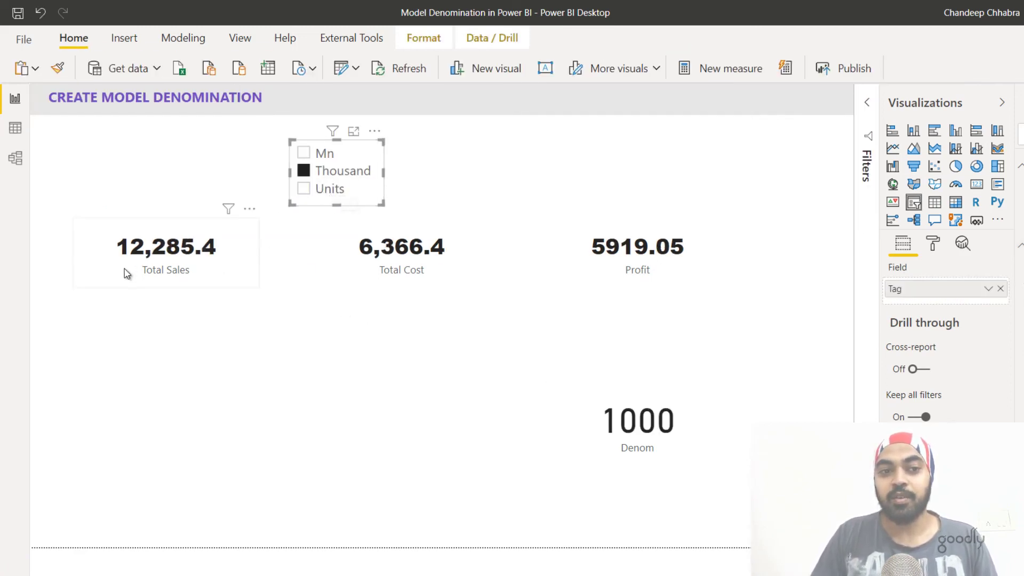
left_click(329, 190)
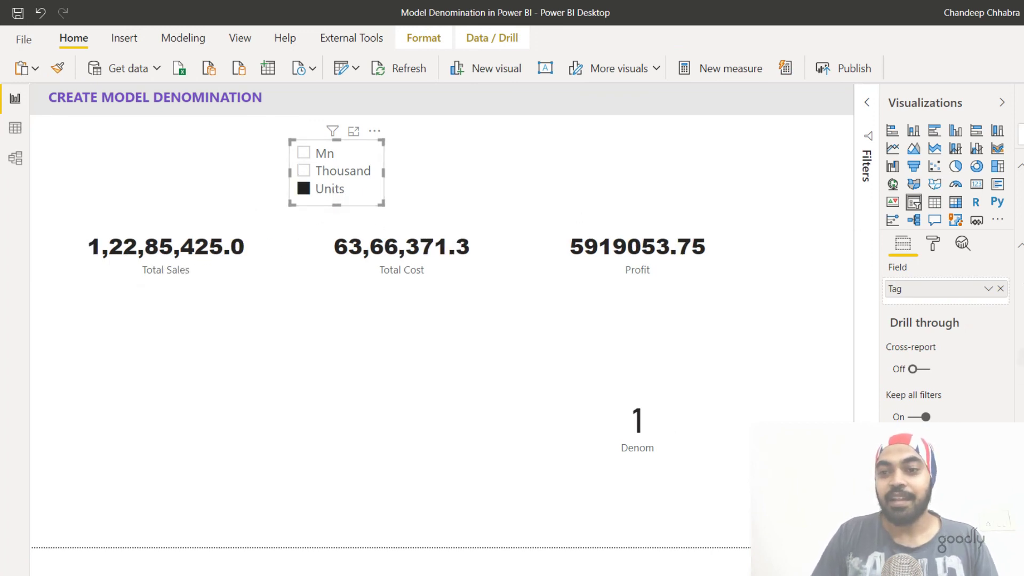